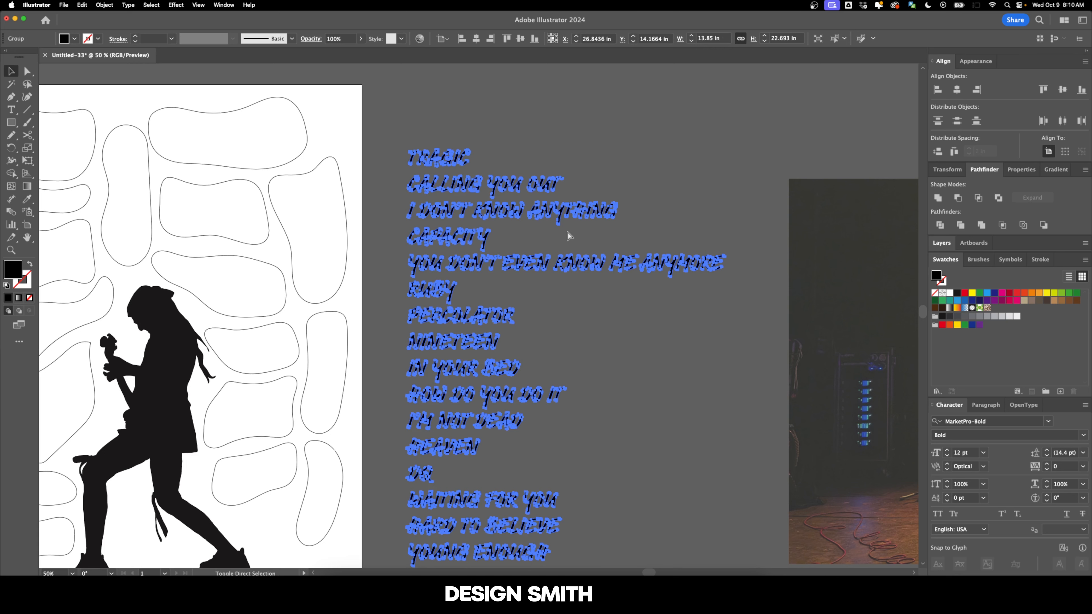
- Group the letters of the title TRAGIC, and group those of CALLING YOU OUT as a separate object
click(395, 137)
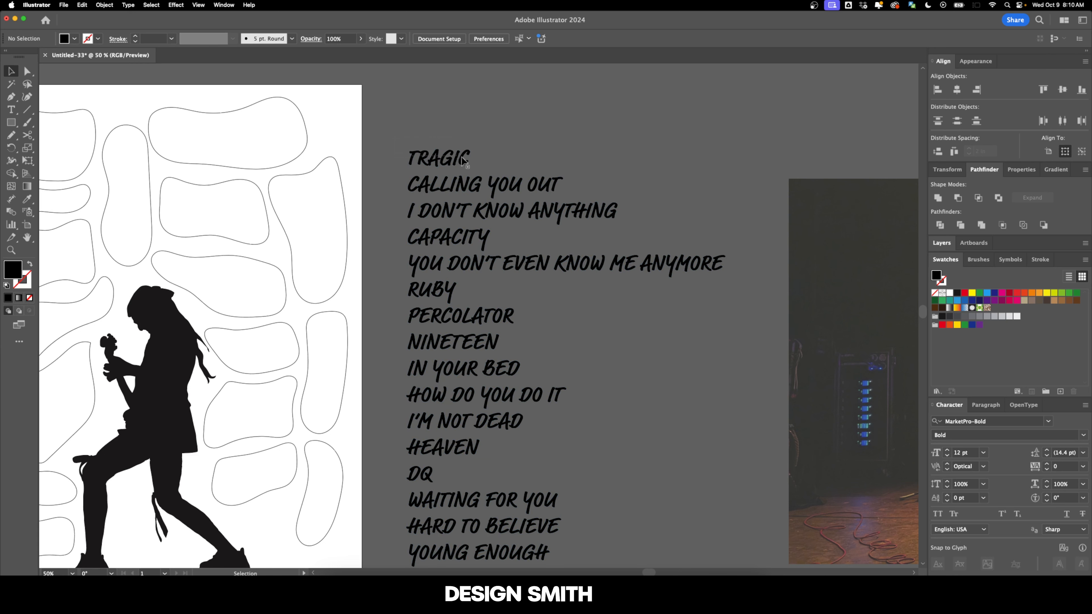
drag(395, 138, 487, 164)
key(super+g)
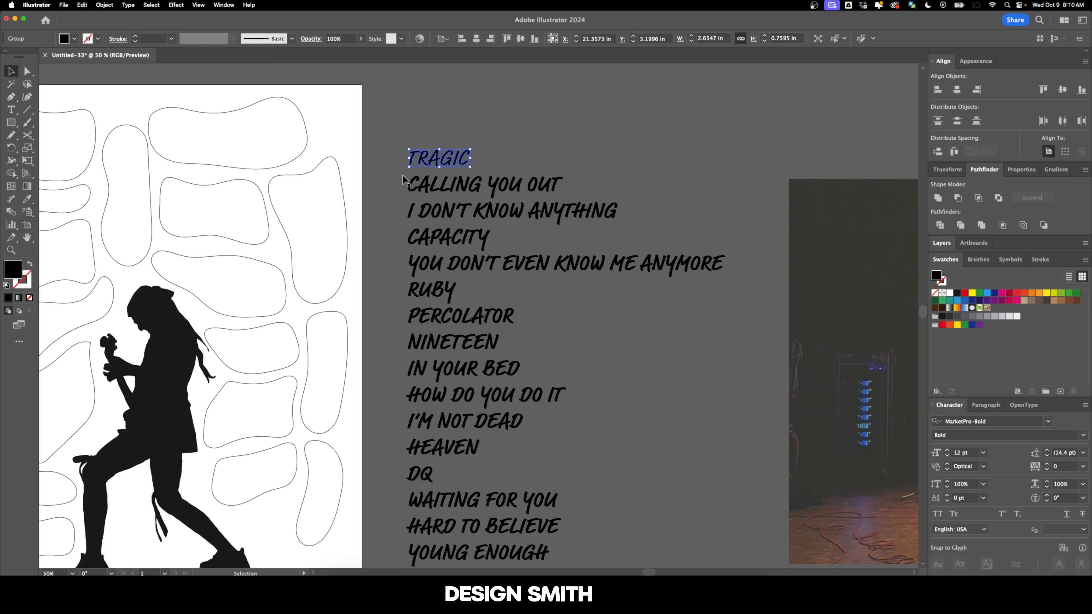
click(392, 174)
drag(392, 173, 587, 201)
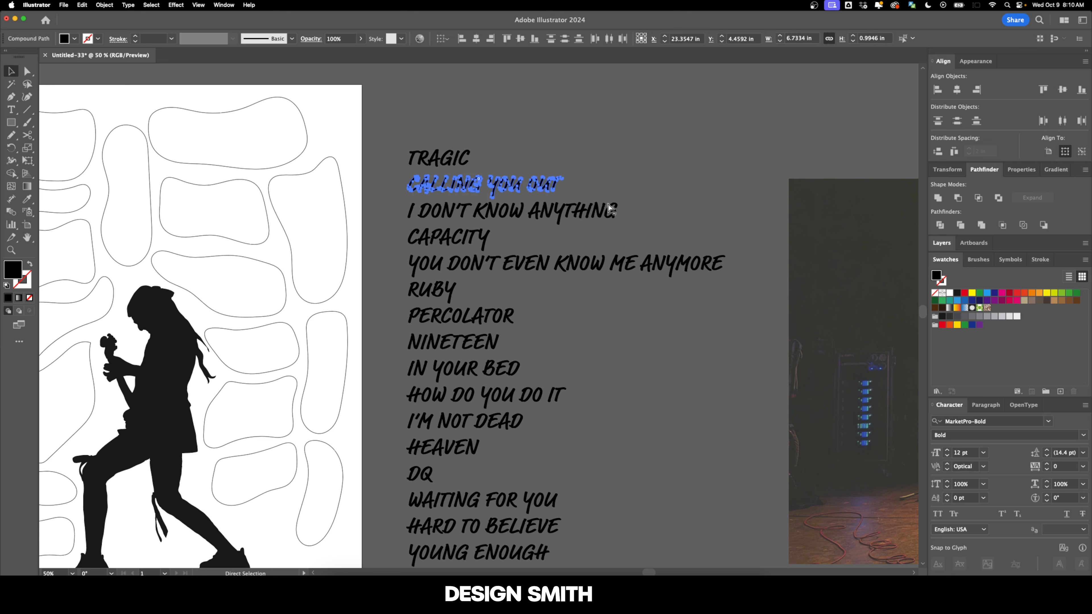
key(super+g)
- Group the letters of each title from I DON'T KNOW ANYTHING down to RUBY, one group per title
drag(399, 218, 621, 224)
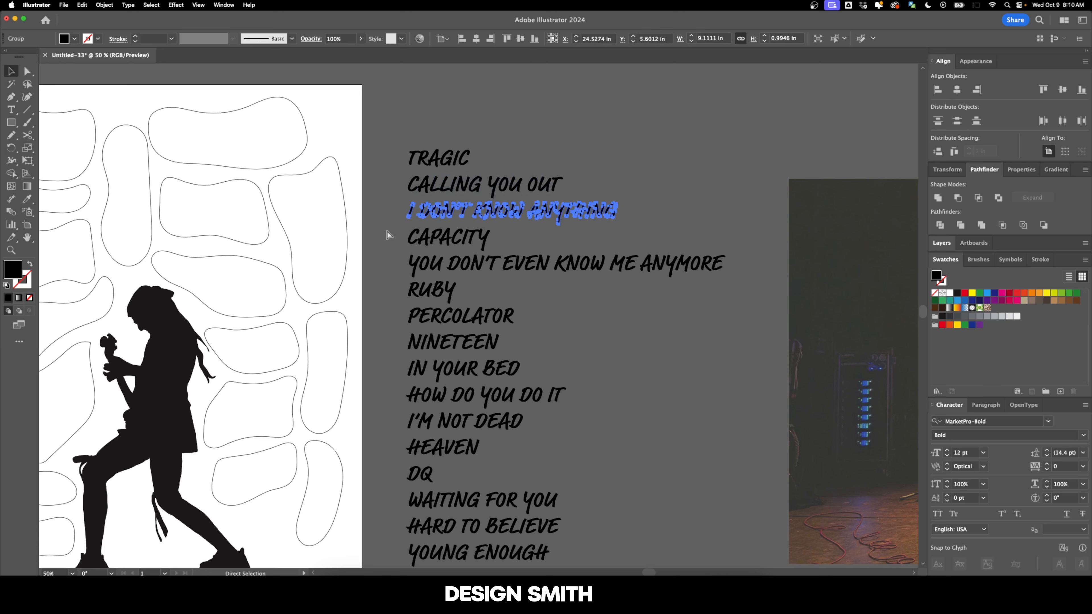
key(super+g)
drag(508, 247, 406, 232)
key(super+g)
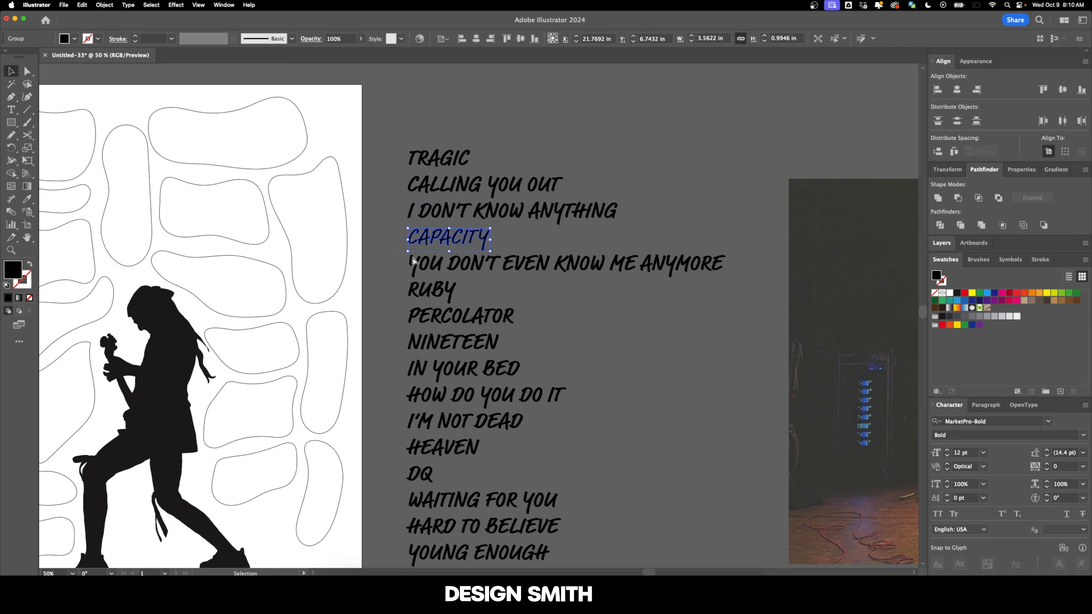
drag(727, 277, 404, 258)
key(super+g)
drag(473, 300, 404, 284)
scroll(456, 301, down, 3)
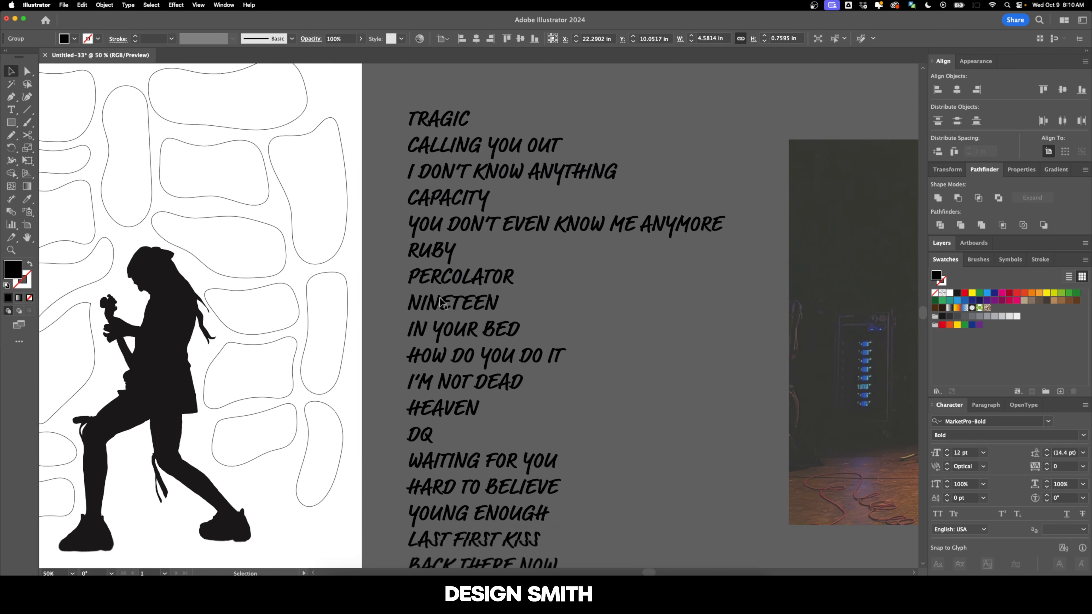
- Group the letters of each title from PERCOLATOR down to HARD TO BELIEVE, one group per title
drag(507, 258, 402, 274)
scroll(402, 274, down, 2)
key(super+g)
drag(572, 252, 527, 280)
key(super+g)
drag(484, 303, 402, 314)
drag(402, 393, 565, 384)
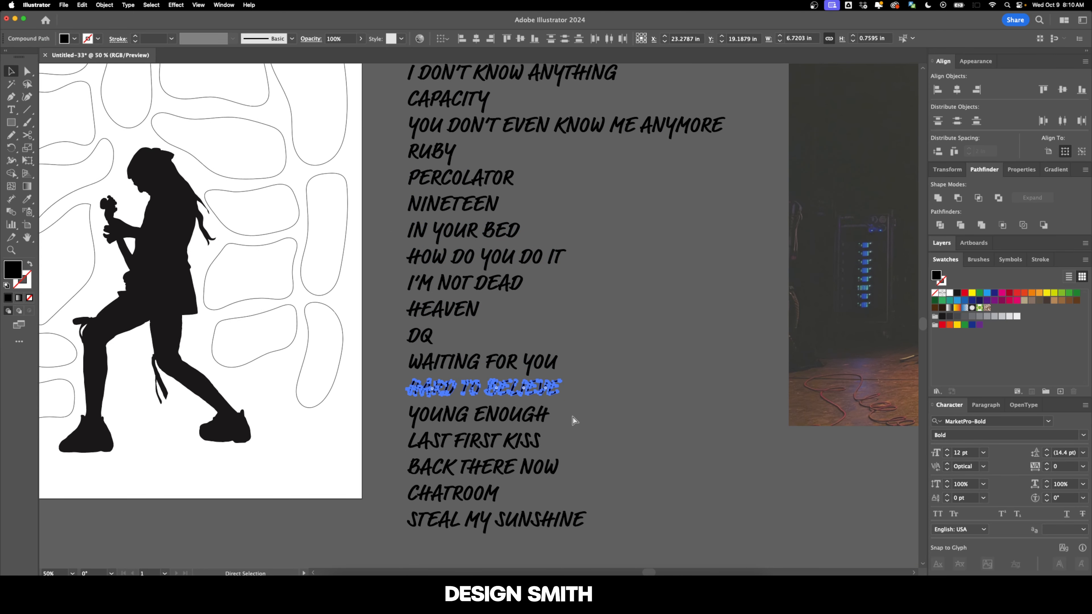
- Group the letters of each remaining title from YOUNG ENOUGH to STEAL MY SUNSHINE, one group per title, and clear the selection
drag(546, 435, 402, 447)
key(super+g)
drag(402, 527, 589, 516)
key(super+g)
click(690, 380)
- Envelope-distort DQ with the small blob beside the silhouette's front leg at the artboard's lower left, using Make with Top Object
key(super+minus)
scroll(690, 380, left, 4)
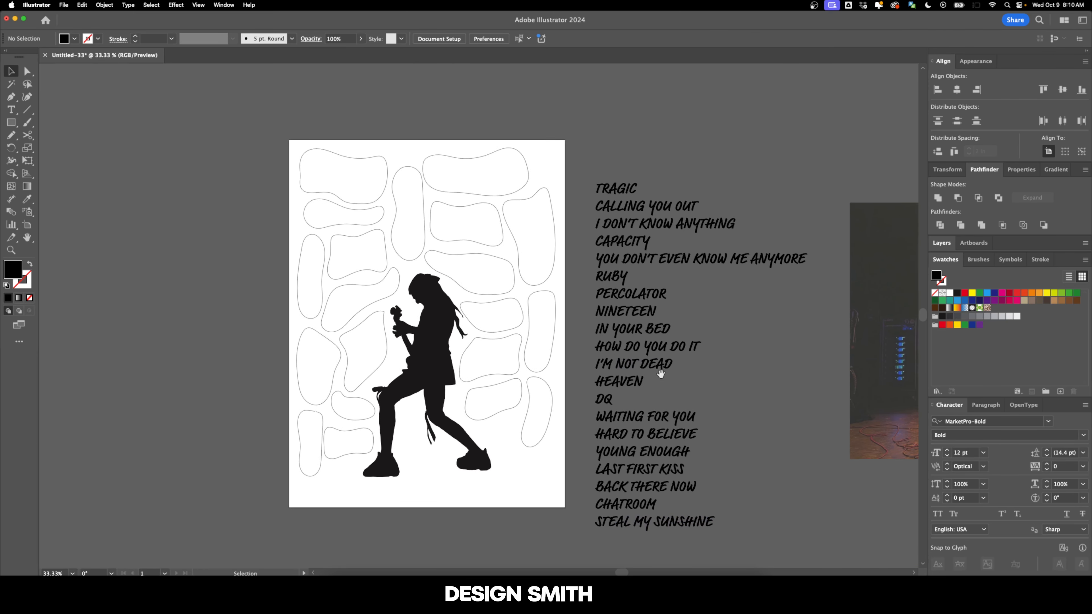
scroll(636, 365, left, 1)
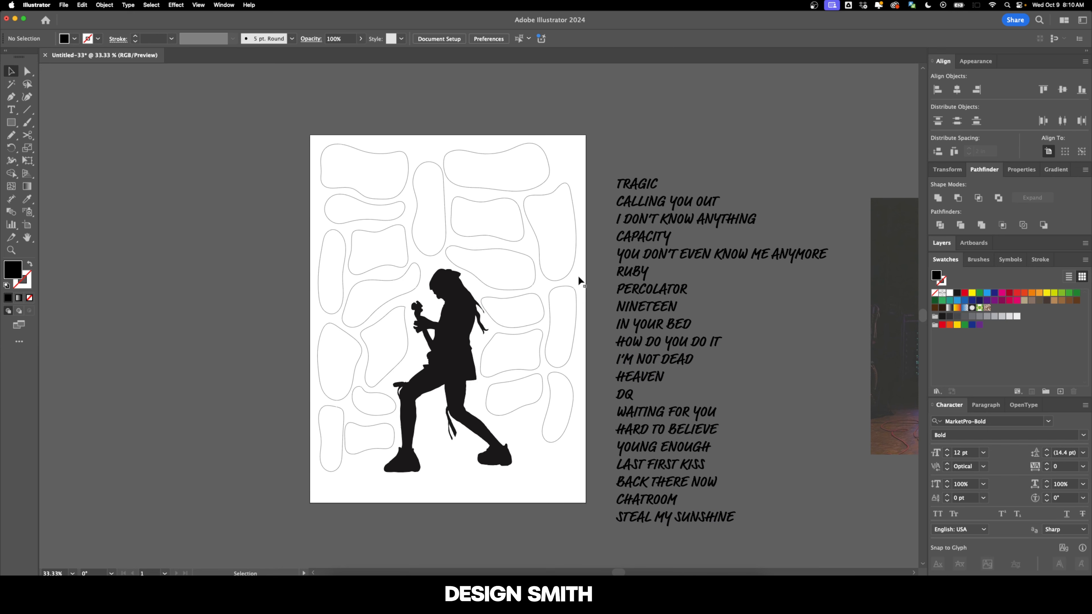
scroll(577, 275, up, 2)
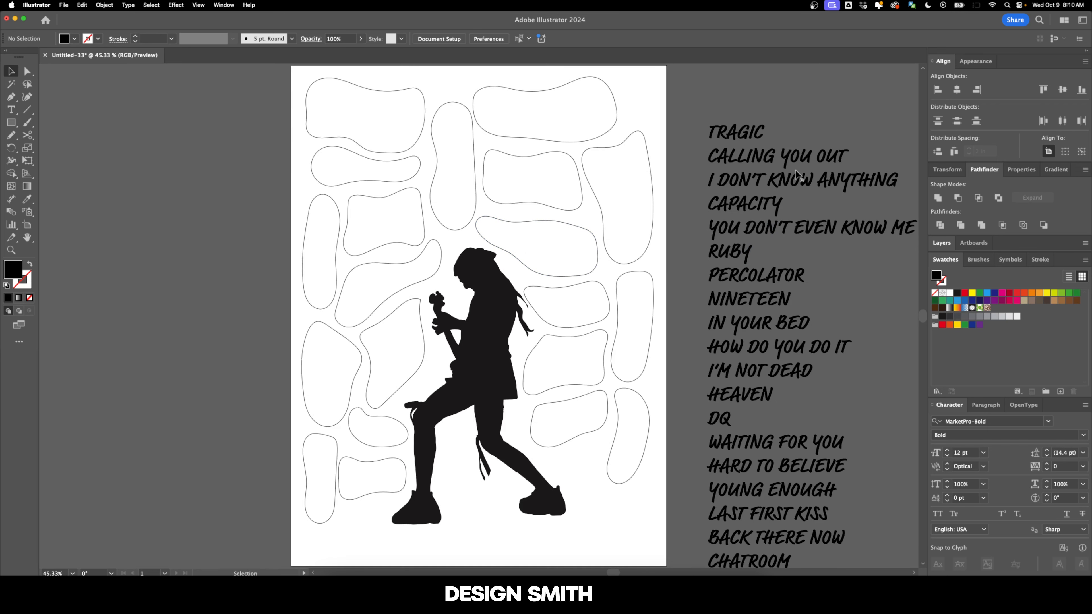
click(726, 421)
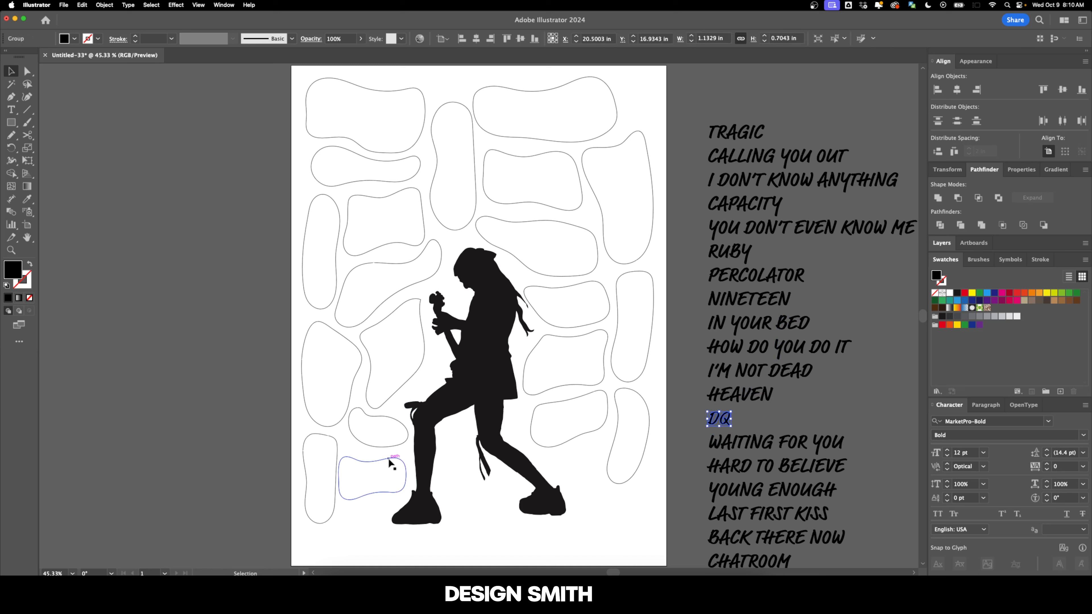
shift+click(374, 461)
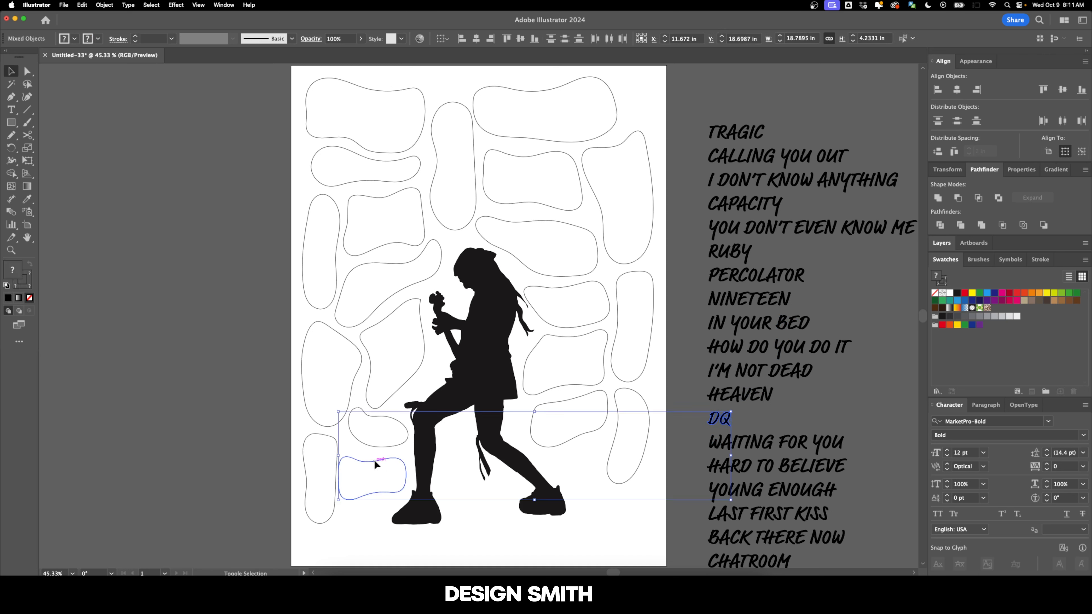
click(104, 5)
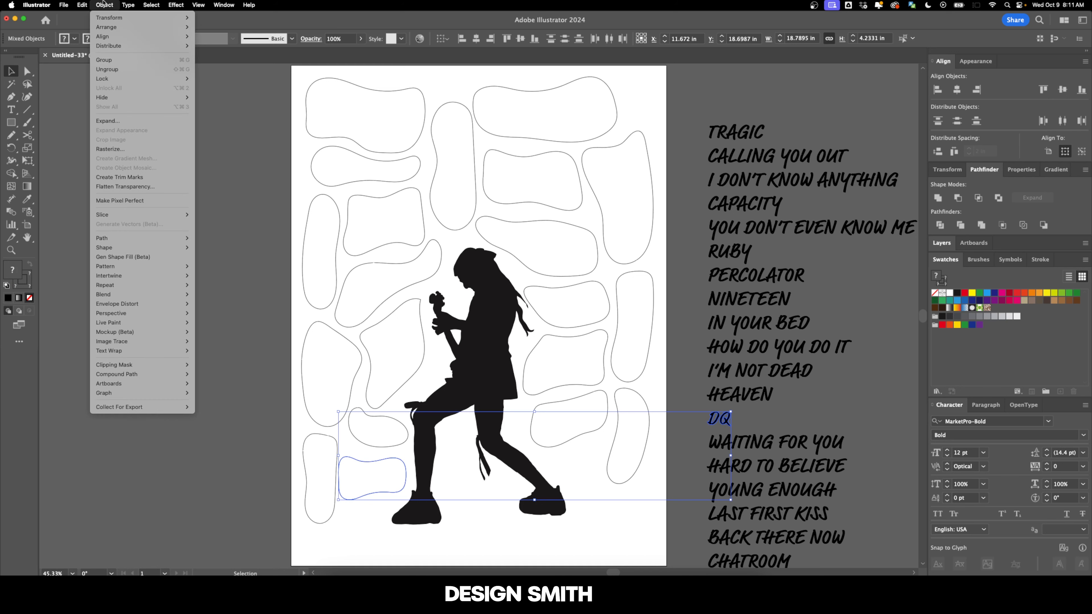
mouse_move(172, 303)
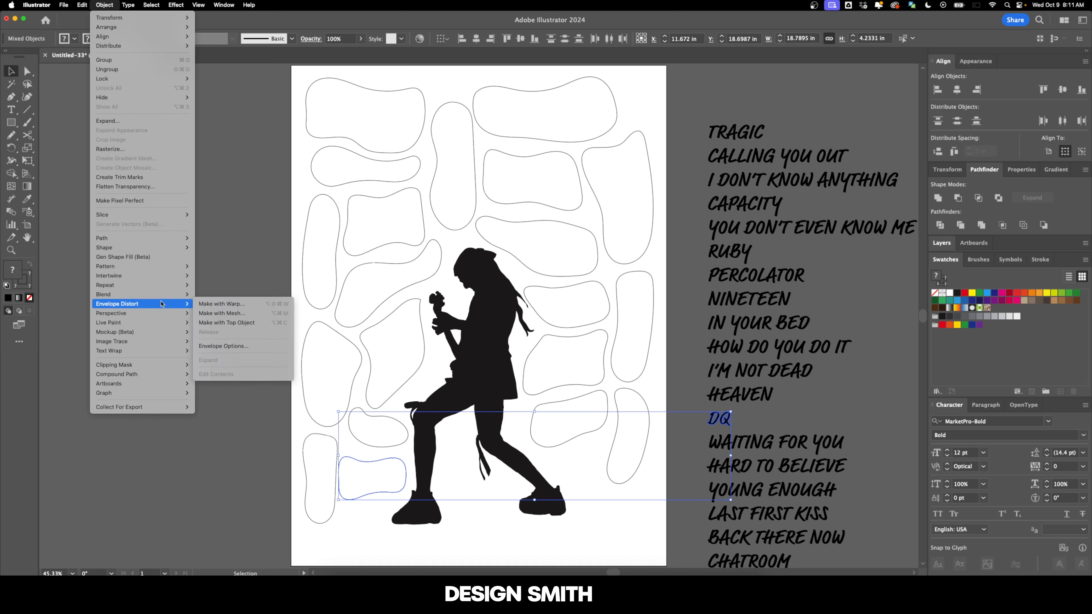
click(231, 322)
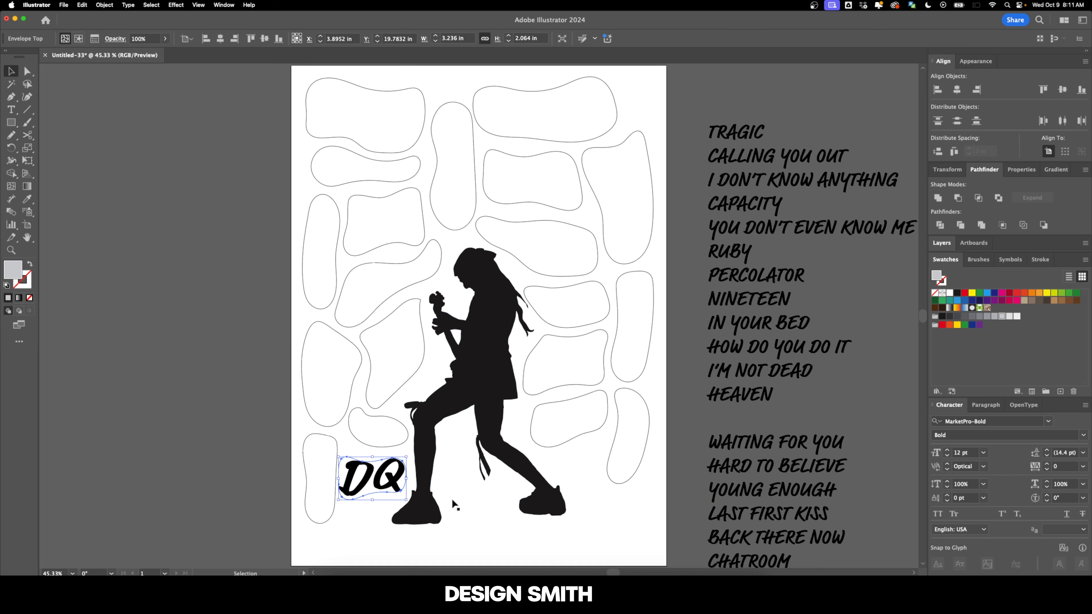
click(375, 509)
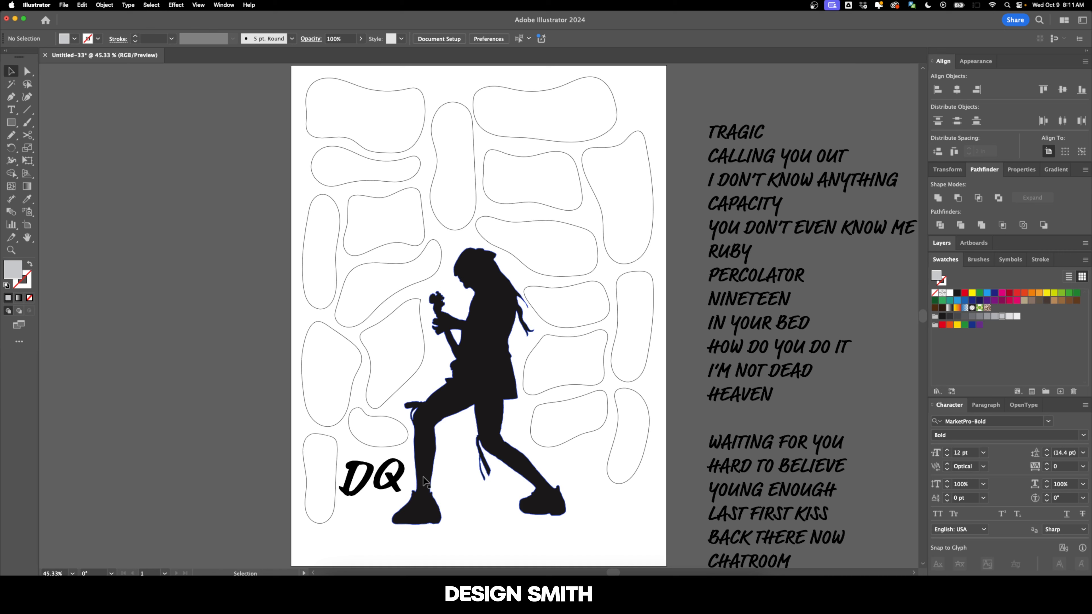
- Envelope-distort RUBY with the small blob above DQ, and CALLING YOU OUT with the wide blob at the artboard's upper right
click(730, 251)
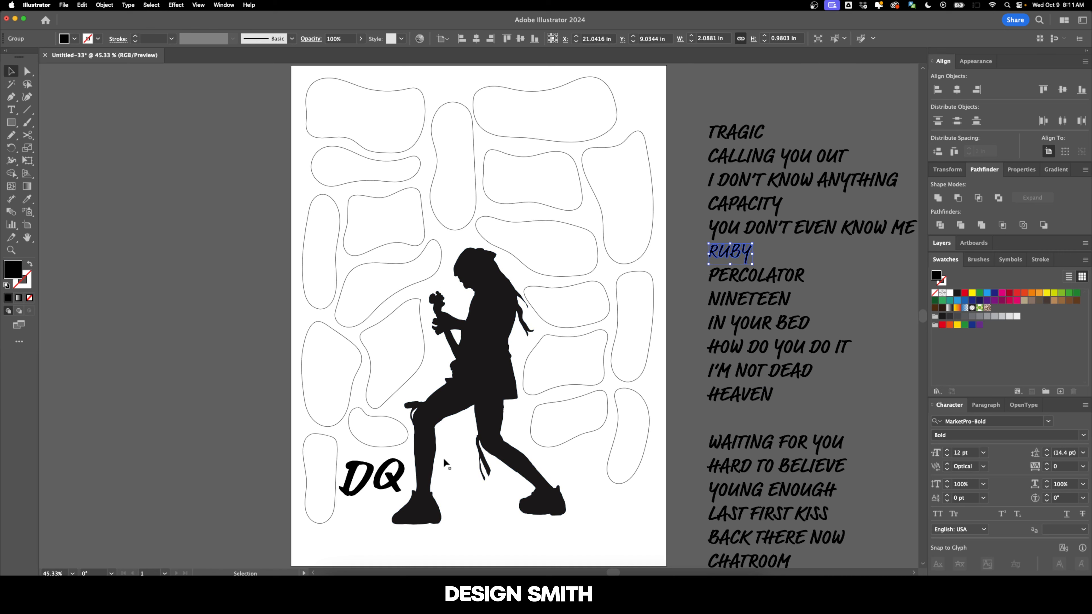
shift+click(401, 423)
key(alt+super+c)
click(774, 156)
shift+click(561, 142)
key(alt+super+c)
- Rotate TRAGIC 90° counterclockwise and envelope-distort it with the tall narrow blob along the artboard's upper left edge
click(736, 131)
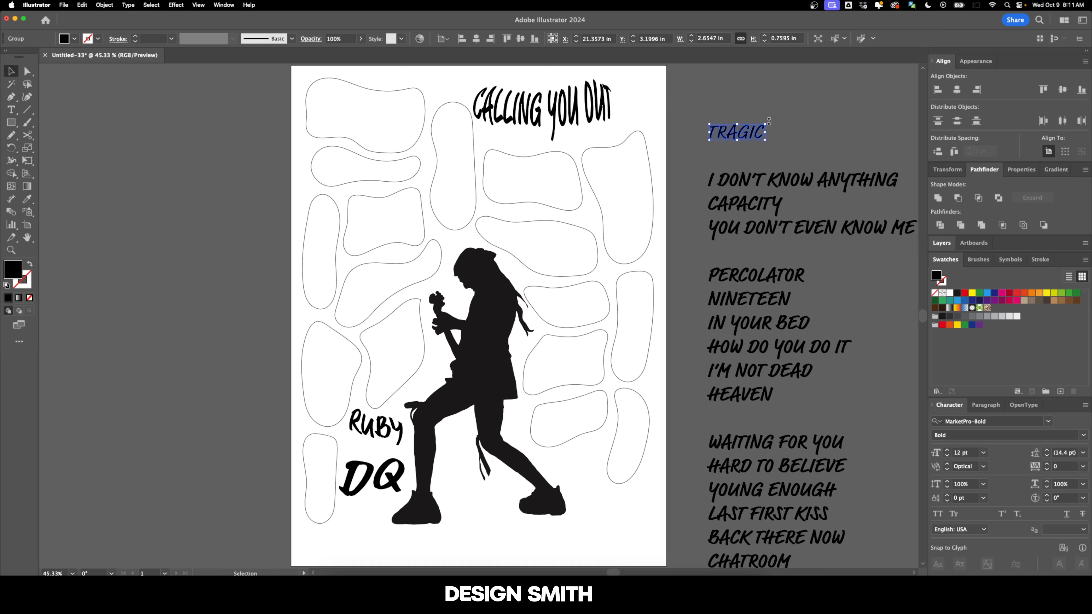
drag(768, 121, 752, 105)
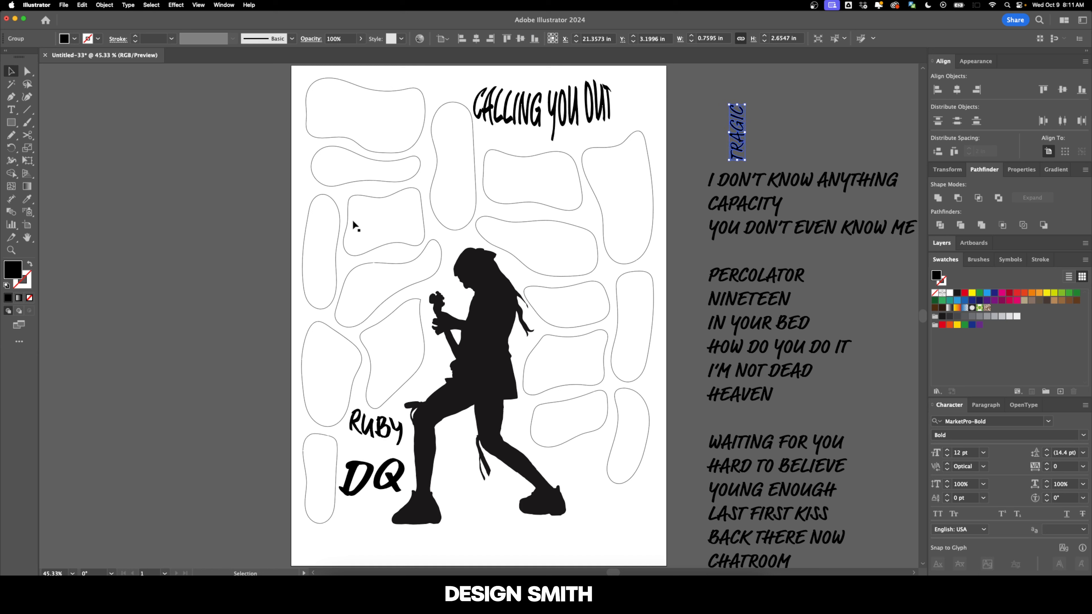
shift+click(337, 242)
key(alt+super+c)
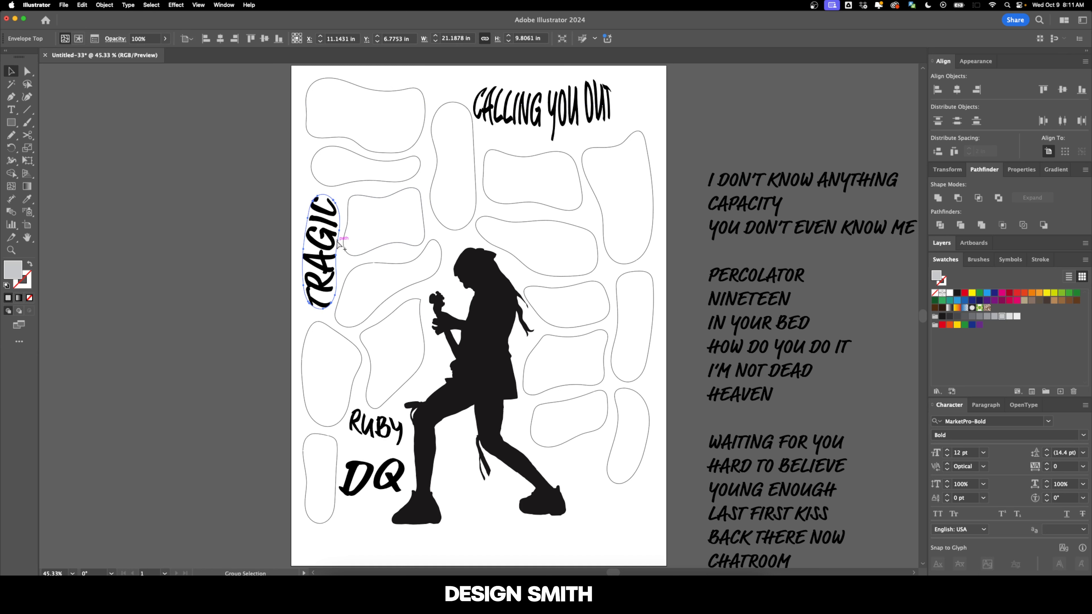
click(276, 233)
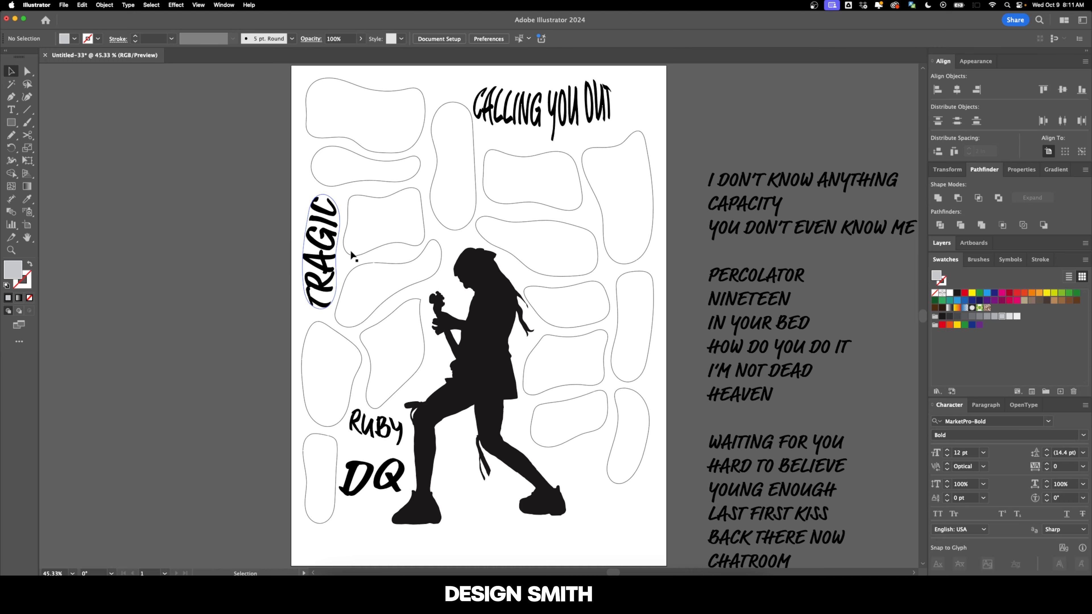
- Rotate I DON'T KNOW ANYTHING 90° clockwise and envelope-distort it with the tall blob above the silhouette's head
click(795, 184)
scroll(795, 184, right, 3)
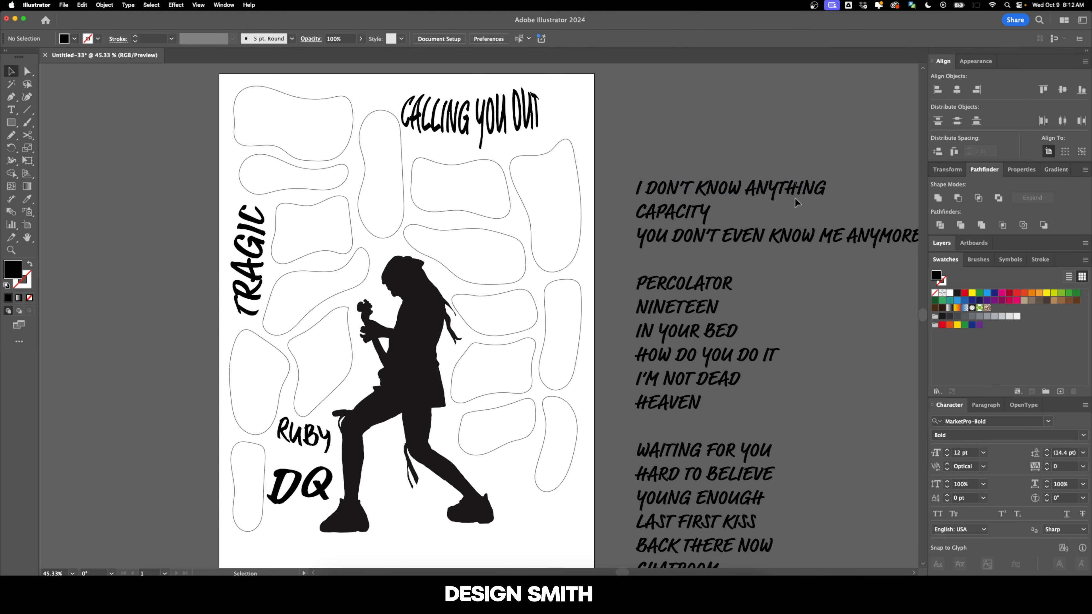
drag(633, 176, 735, 167)
shift+click(403, 178)
key(alt+super+c)
key(super+1)
key(super+shift+a)
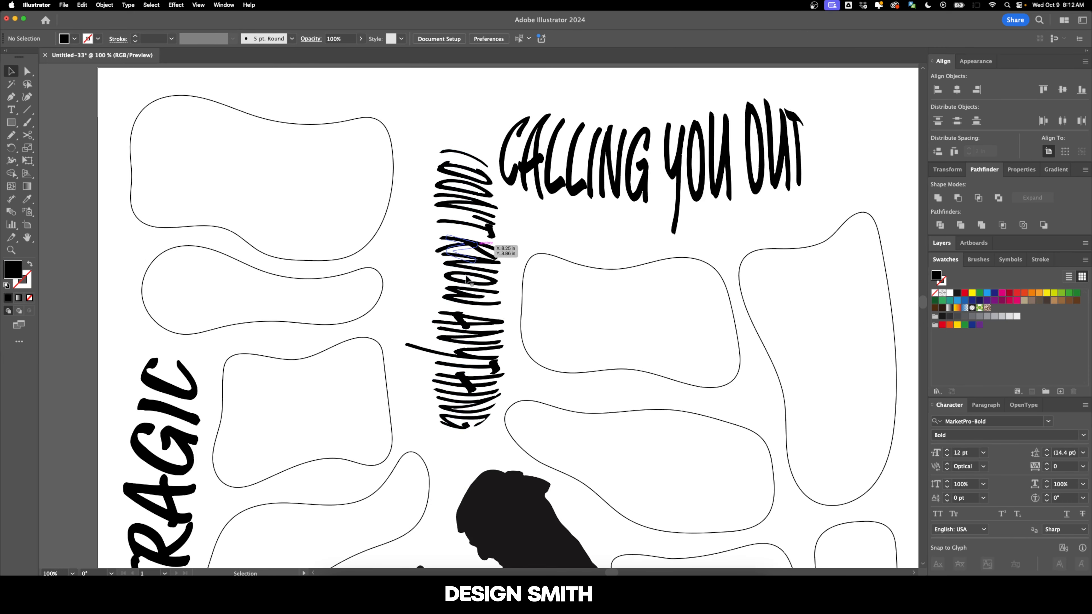
- Edit the envelope of I DON'T KNOW ANYTHING, shifting anchor points at its top, left side and lower right to reshape the lettering
click(476, 246)
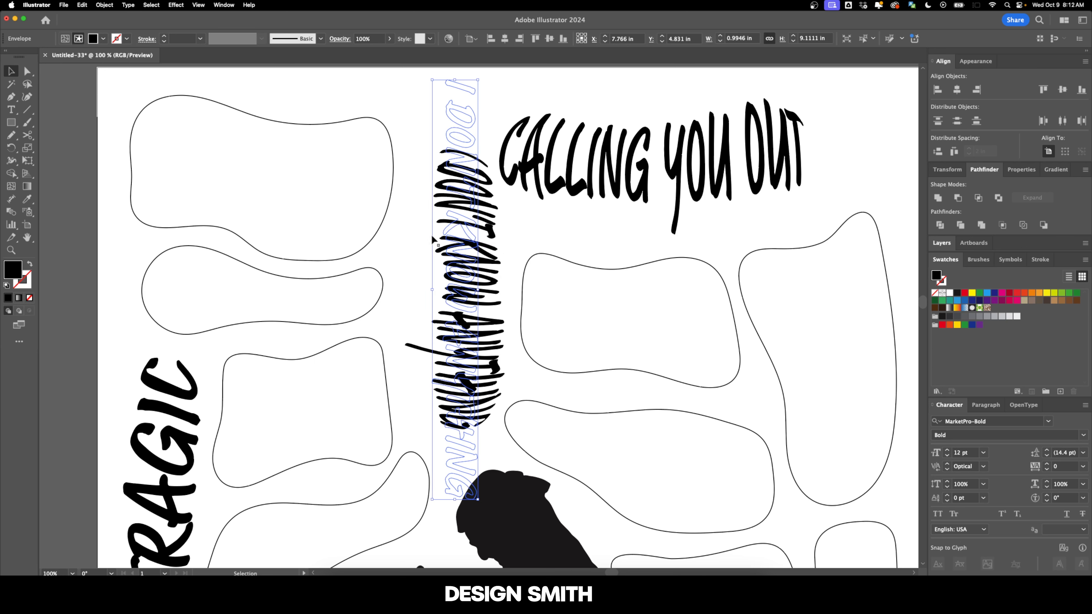
click(66, 39)
key(a)
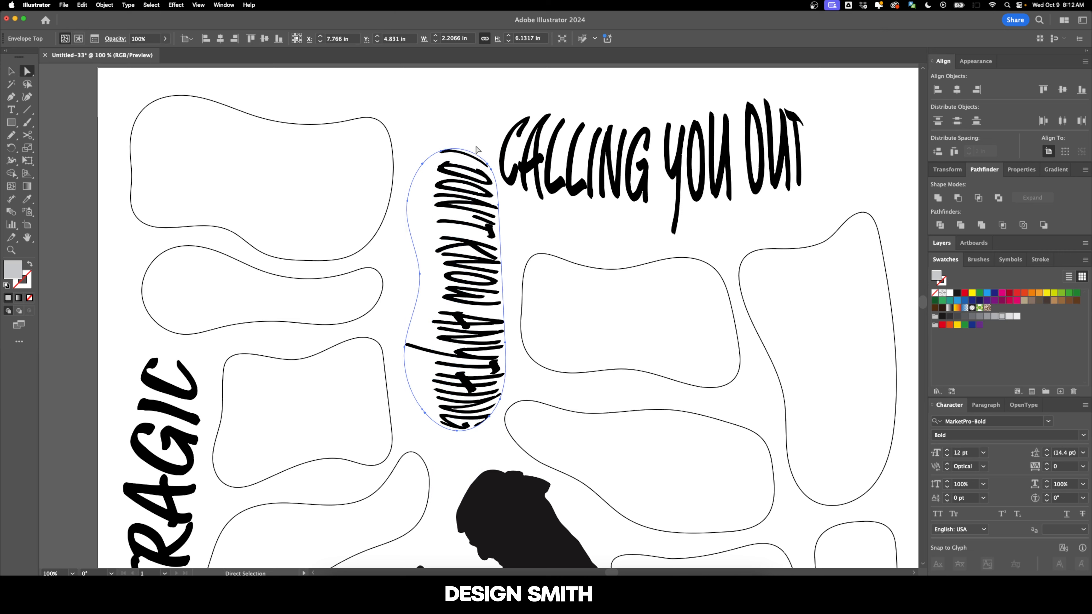
click(468, 155)
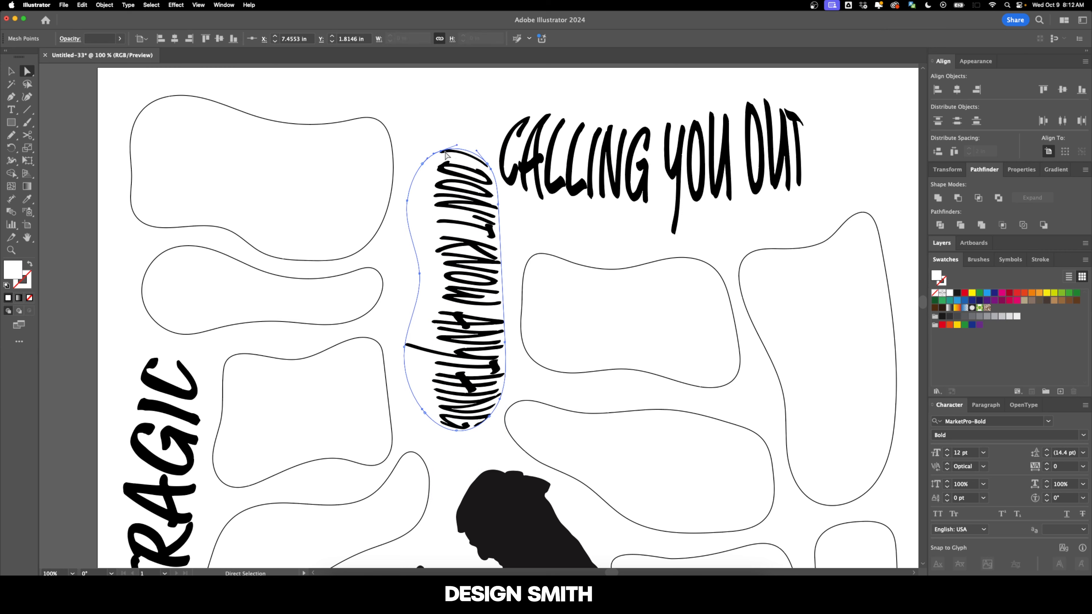
drag(446, 154, 451, 166)
drag(421, 274, 428, 290)
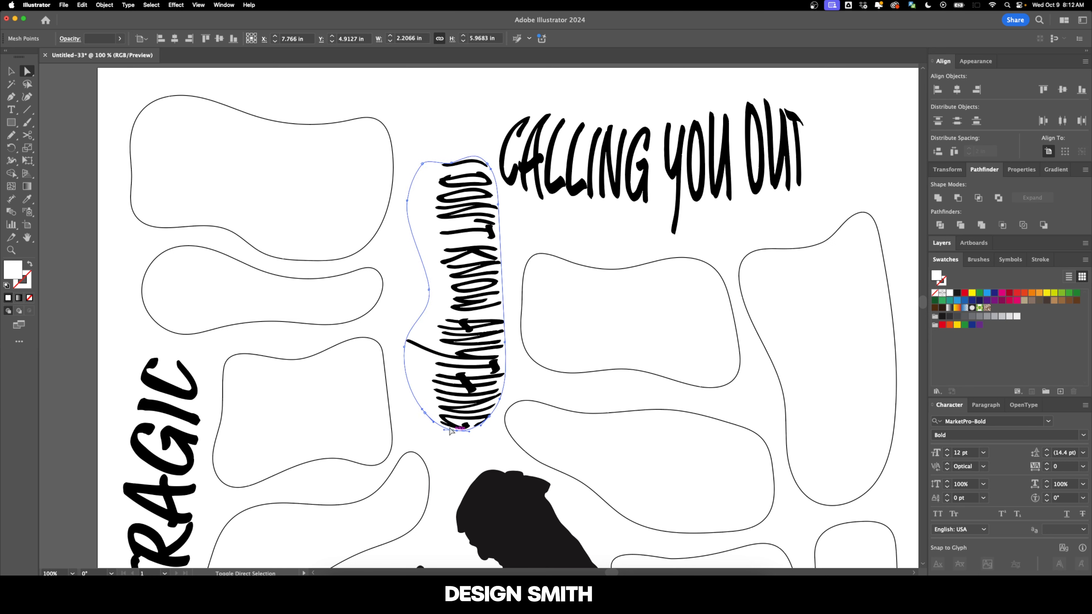
click(472, 430)
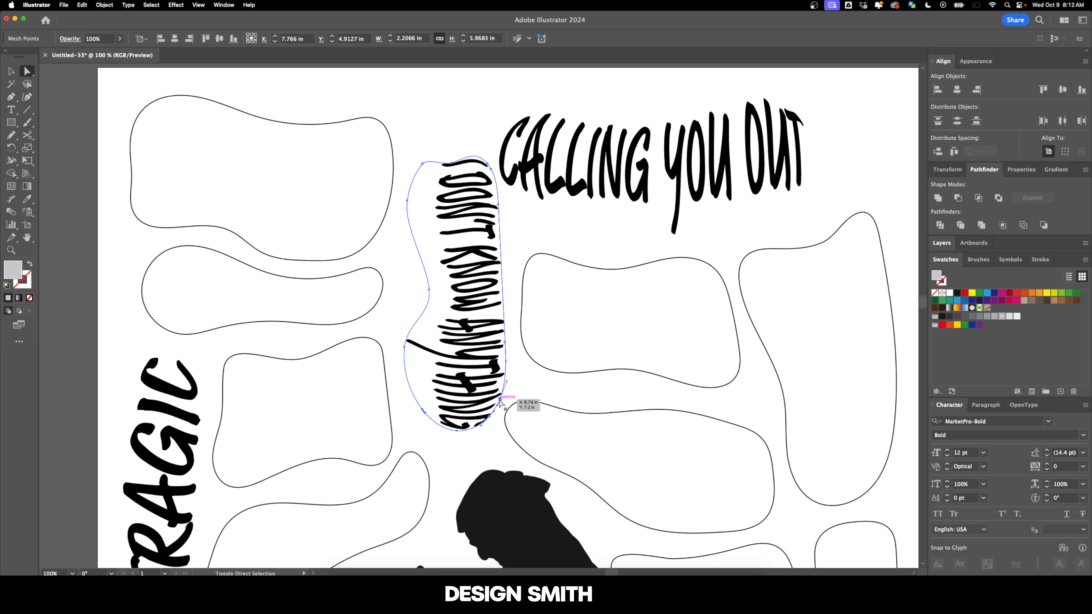
mouse_move(500, 398)
mouse_down()
mouse_move(499, 415)
mouse_move(487, 402)
mouse_up()
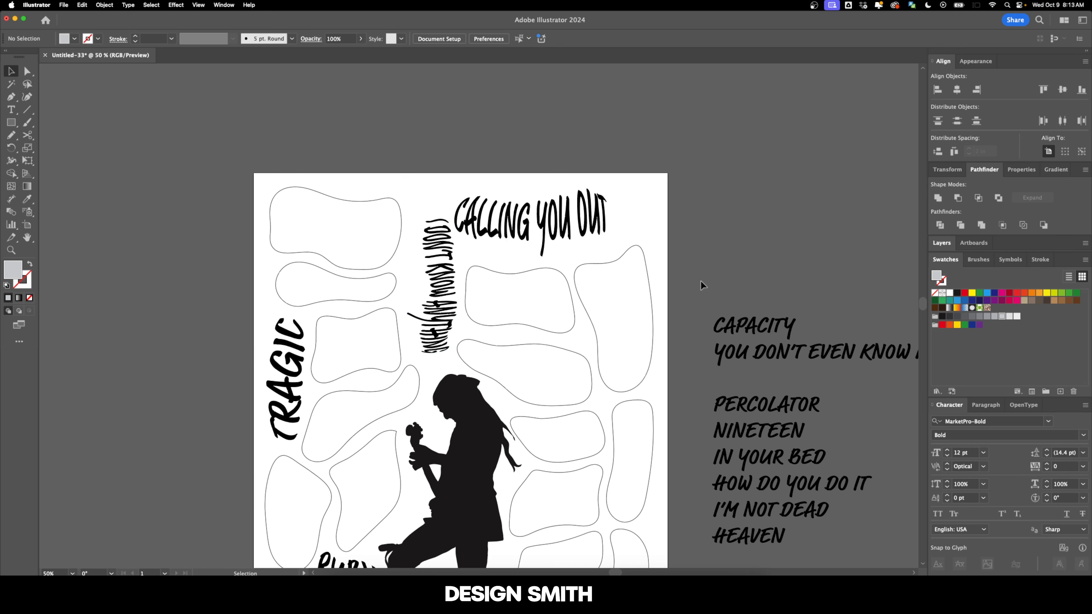
- Envelope-distort CAPACITY with the blob behind the silhouette's waist, and YOU DON'T EVEN KNOW ME ANYMORE, turned vertical, with the tall blob beside it
drag(701, 281, 738, 238)
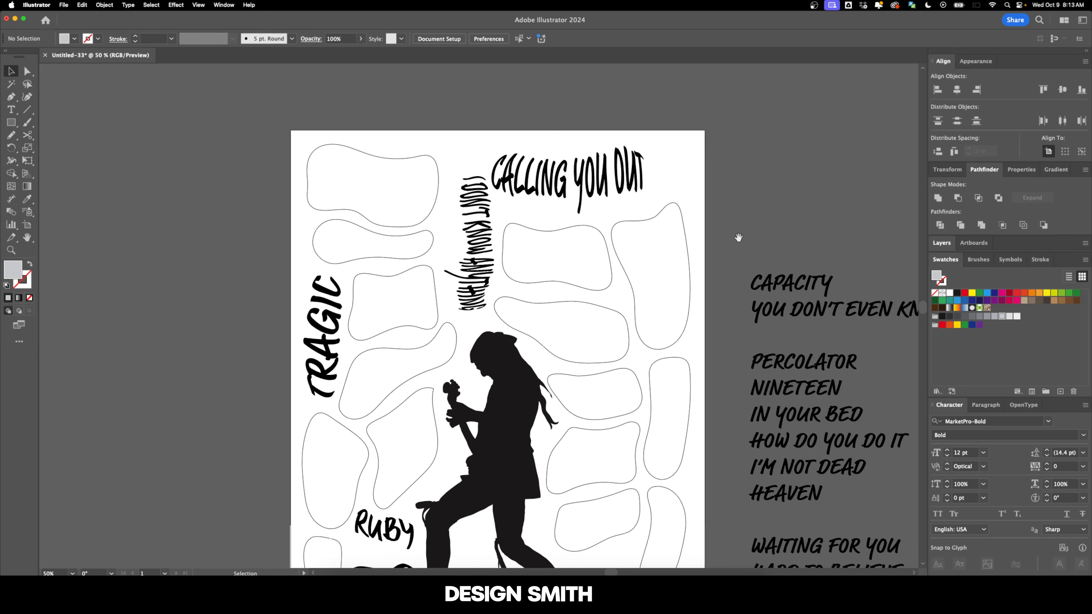
click(790, 283)
scroll(524, 324, down, 5)
scroll(524, 324, right, 5)
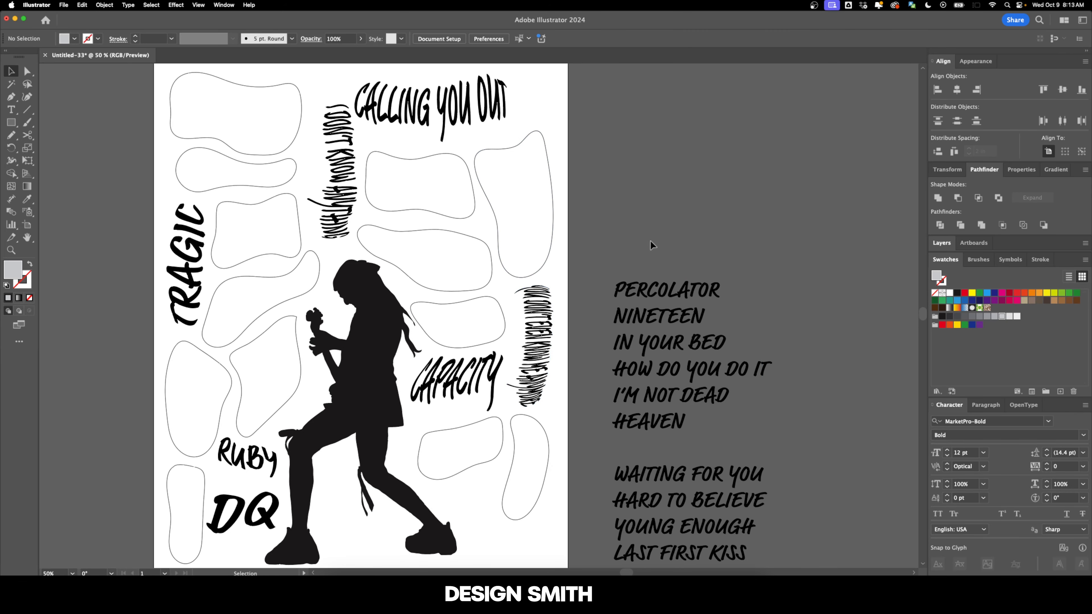
- Rotate PERCOLATOR slightly counterclockwise and envelope-distort it with the slanted blob between TRAGIC and the silhouette's head
scroll(650, 244, up, 2)
scroll(650, 245, left, 3)
click(761, 312)
drag(785, 300, 768, 278)
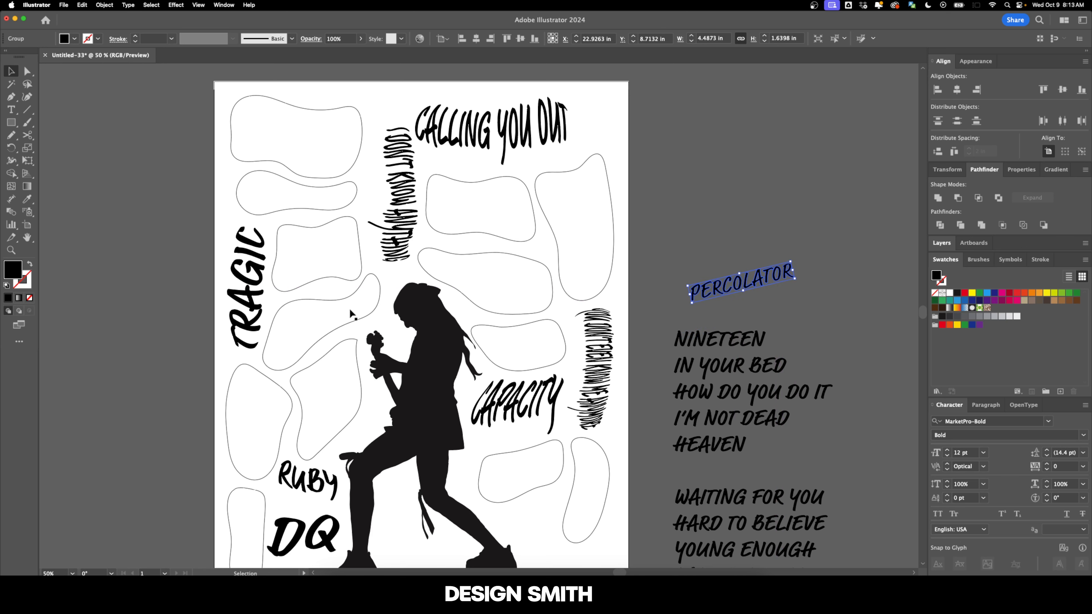
shift+click(333, 300)
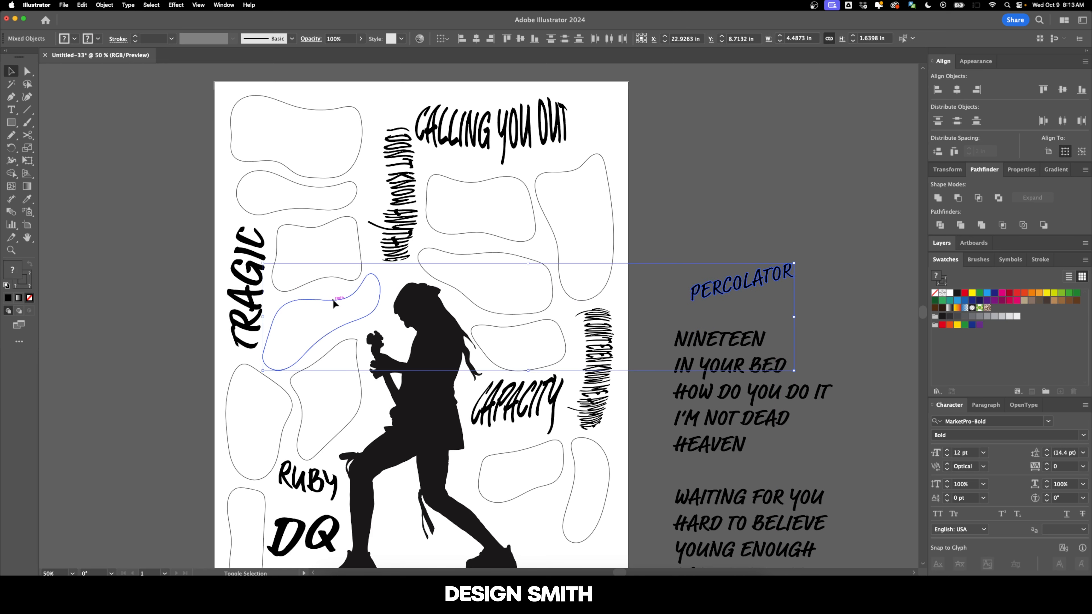
key(super+alt+c)
click(588, 228)
- Envelope-distort NINETEEN with the wide wavy blob above TRAGIC
scroll(645, 258, left, 3)
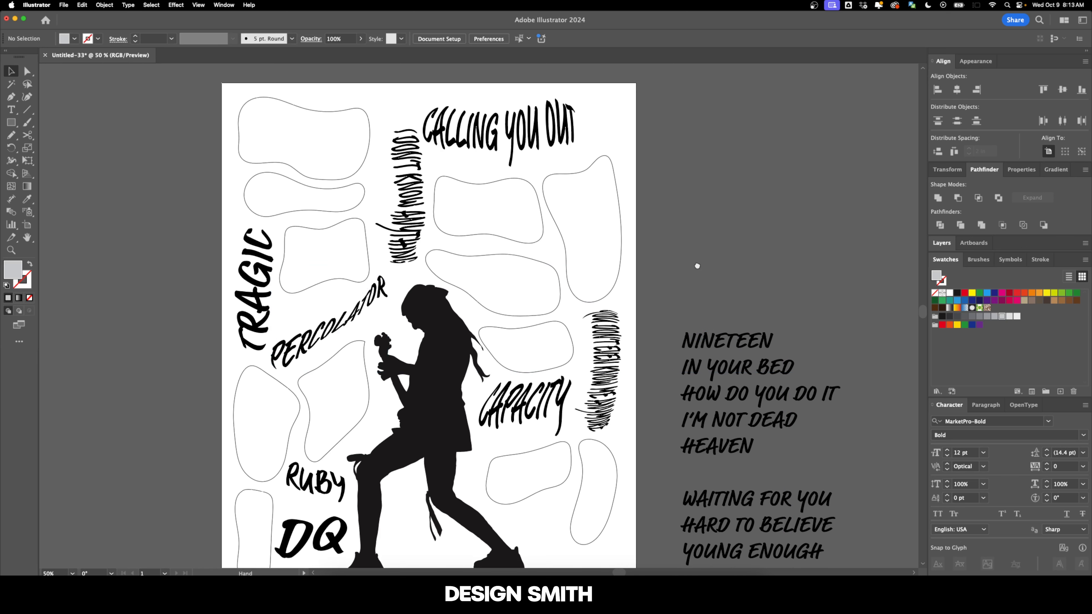
scroll(618, 276, down, 2)
scroll(618, 276, right, 2)
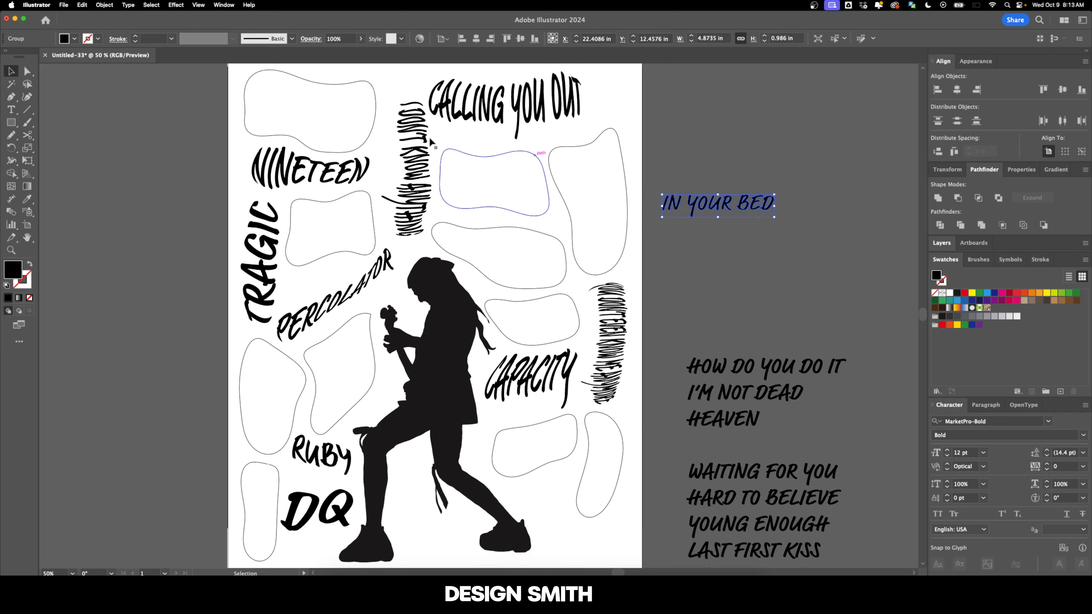
- Envelope-distort IN YOUR BED with the large wavy blob in the poster's upper left corner
shift+click(378, 108)
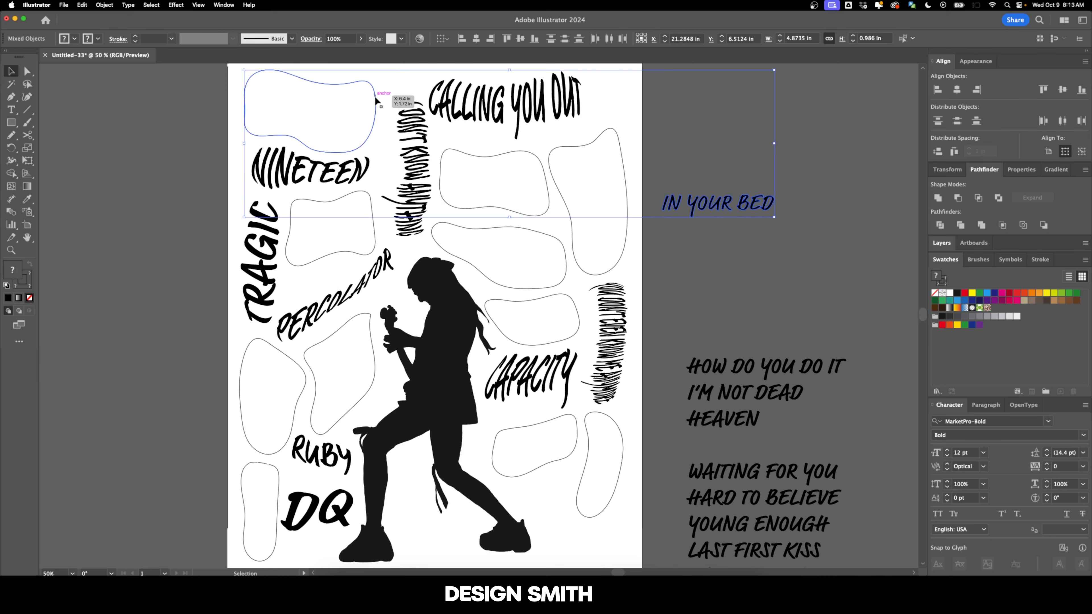
key(super+alt+c)
click(687, 261)
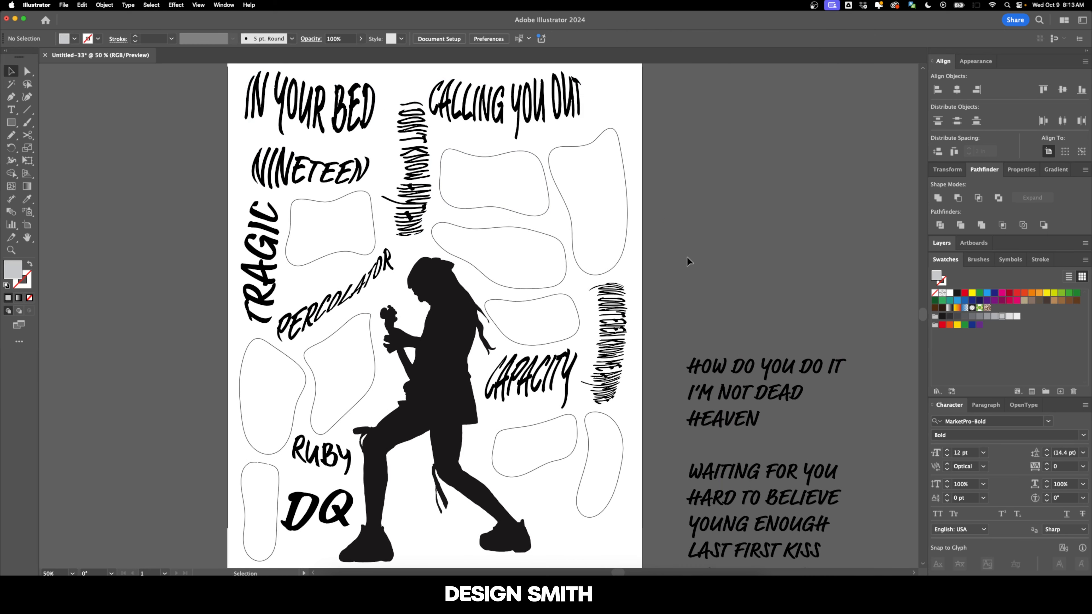
- Envelope-distort HOW DO YOU DO IT, I'M NOT DEAD and vertical HEAVEN with the blobs below CALLING YOU OUT, below CAPACITY and above RUBY
click(709, 365)
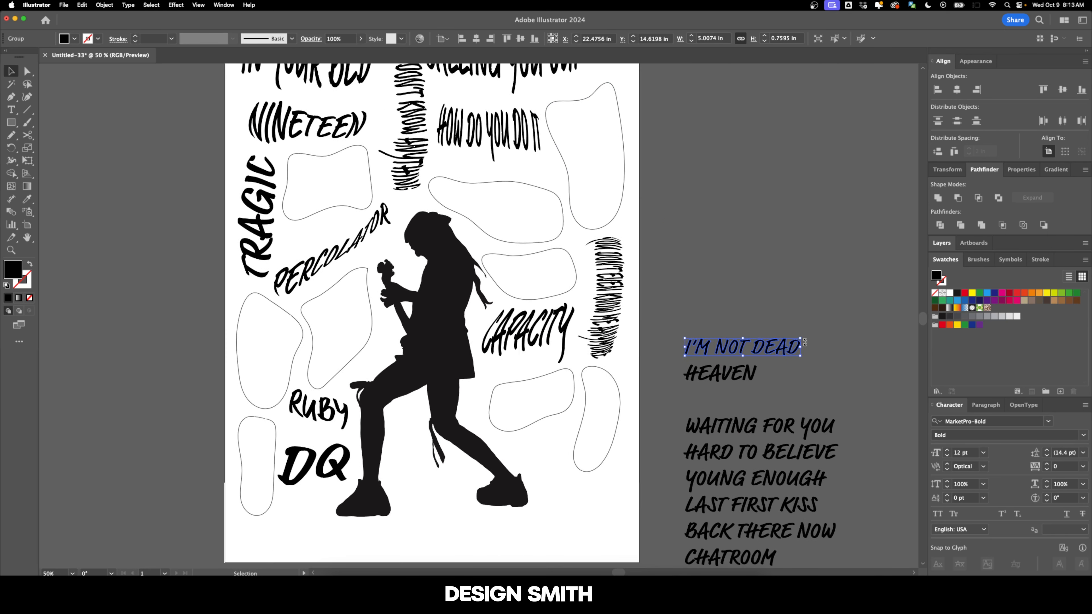
shift+click(532, 380)
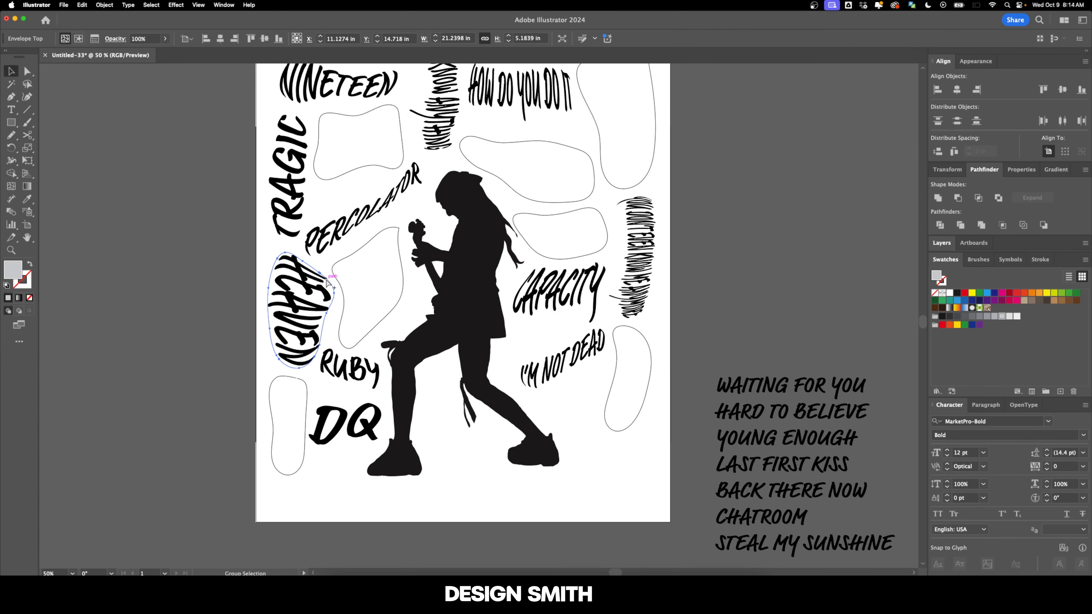
key(super+minus)
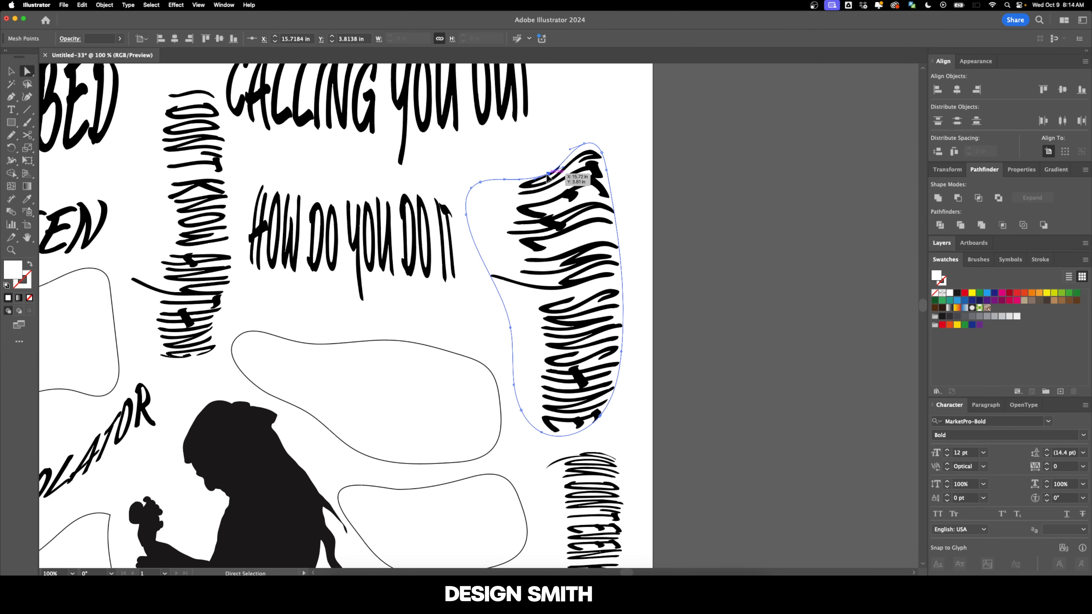
- Edit the envelope of STEAL MY SUNSHINE, shifting anchor points along its upper edge and left side to reshape the lettering
drag(555, 166, 542, 177)
shift+click(548, 173)
shift+click(504, 180)
shift+click(480, 182)
drag(480, 182, 466, 176)
drag(511, 328, 526, 318)
drag(472, 255, 507, 238)
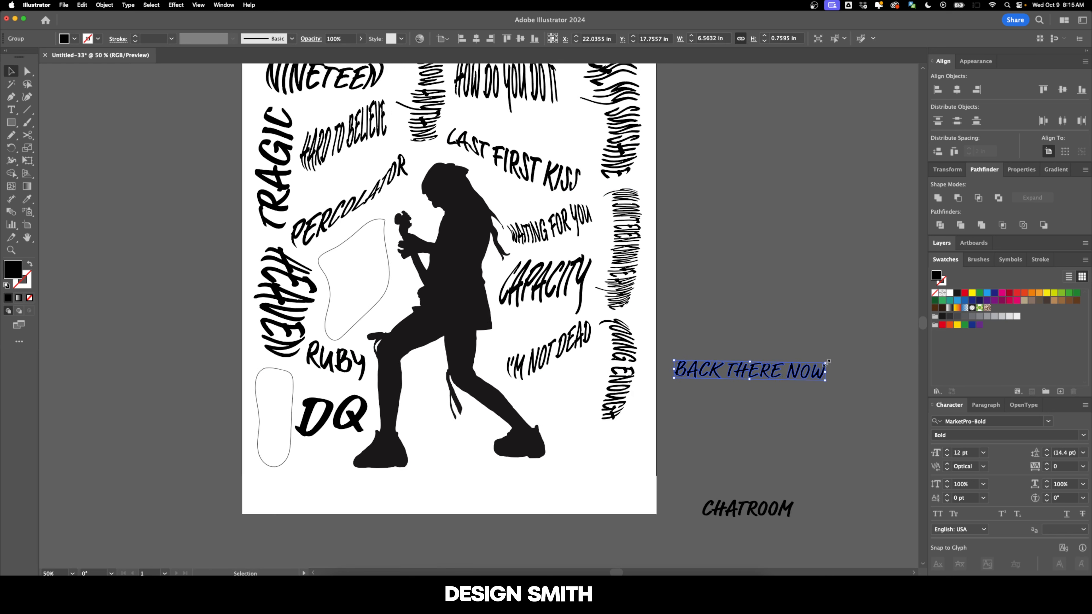
- Try to envelope-distort the horizontal BACK THERE NOW with the blob beside the guitar, and rotate the title to vertical
shift+click(382, 304)
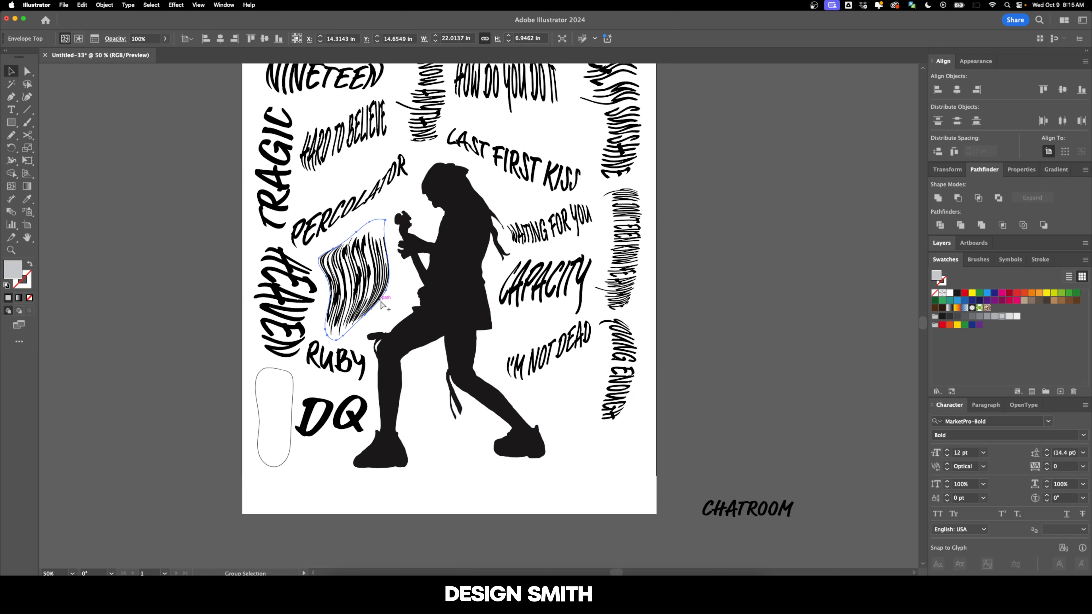
click(774, 371)
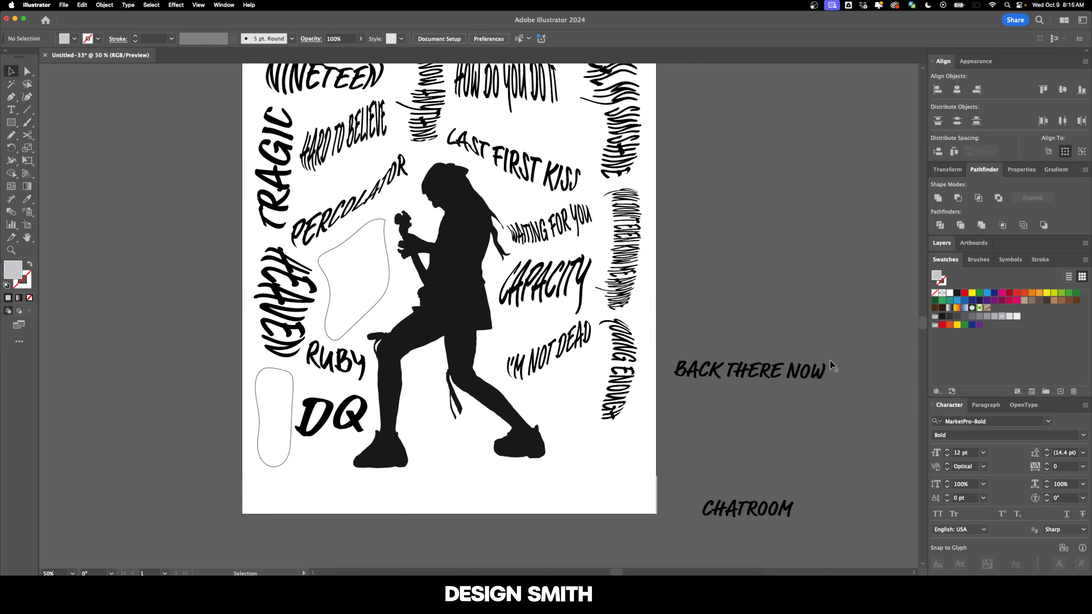
drag(830, 359, 770, 437)
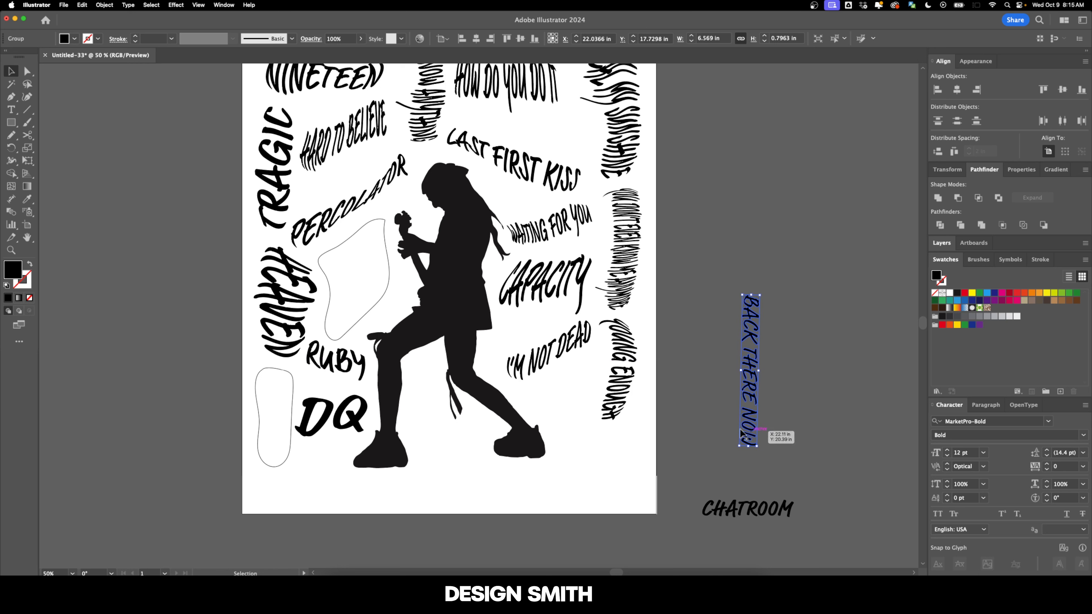
- Try to envelope-distort the vertical BACK THERE NOW with the wide blob, and adjust the blob's upper corner anchor point
shift+click(381, 303)
key(a)
click(373, 260)
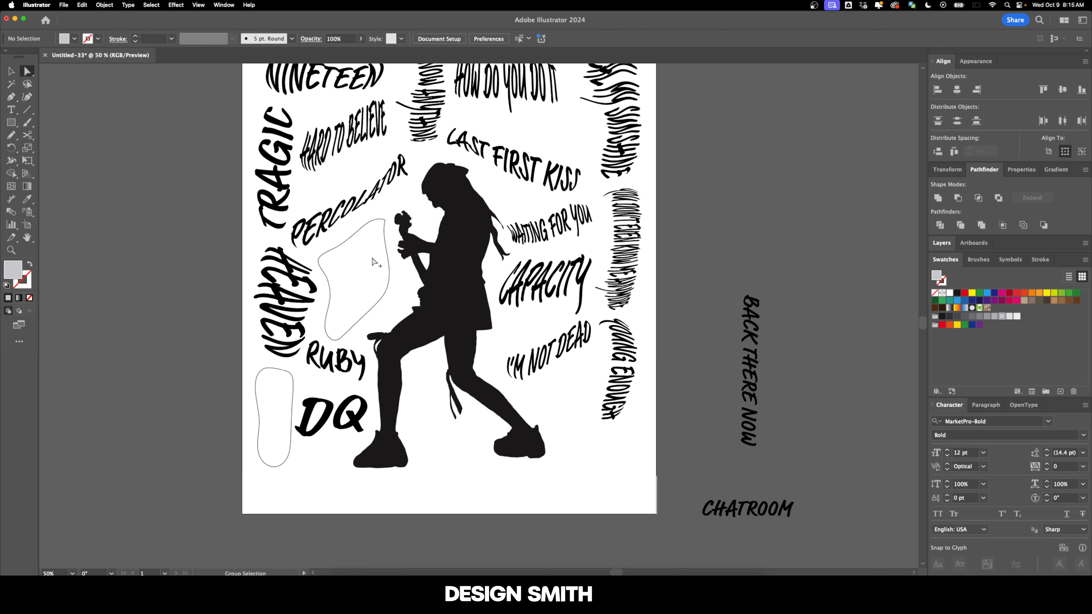
scroll(372, 257, up, 1)
drag(389, 208, 389, 209)
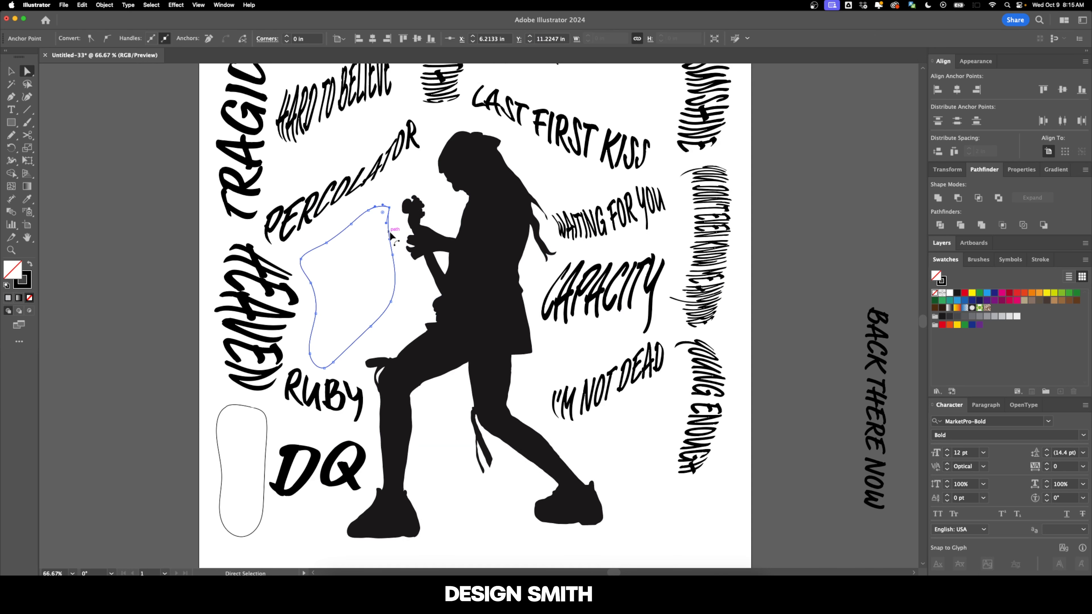
- Redraw the blob between HEAVEN and the guitarist as a narrow vertical shape with the Pencil tool and envelope-distort BACK THERE NOW into it
key(n)
drag(326, 227, 344, 354)
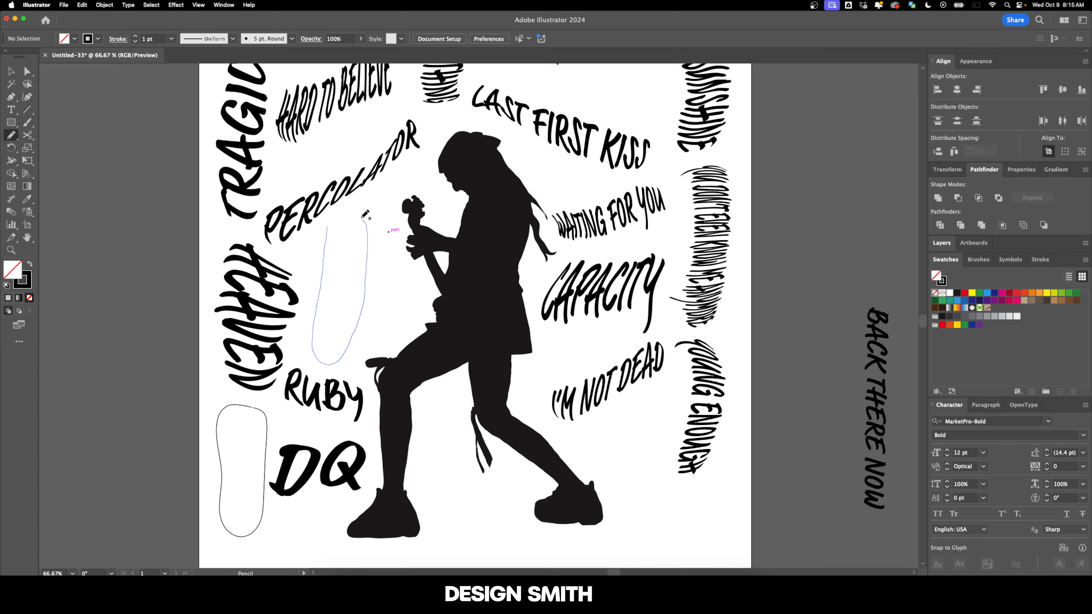
drag(338, 212, 331, 221)
scroll(472, 314, down, 3)
scroll(473, 314, right, 2)
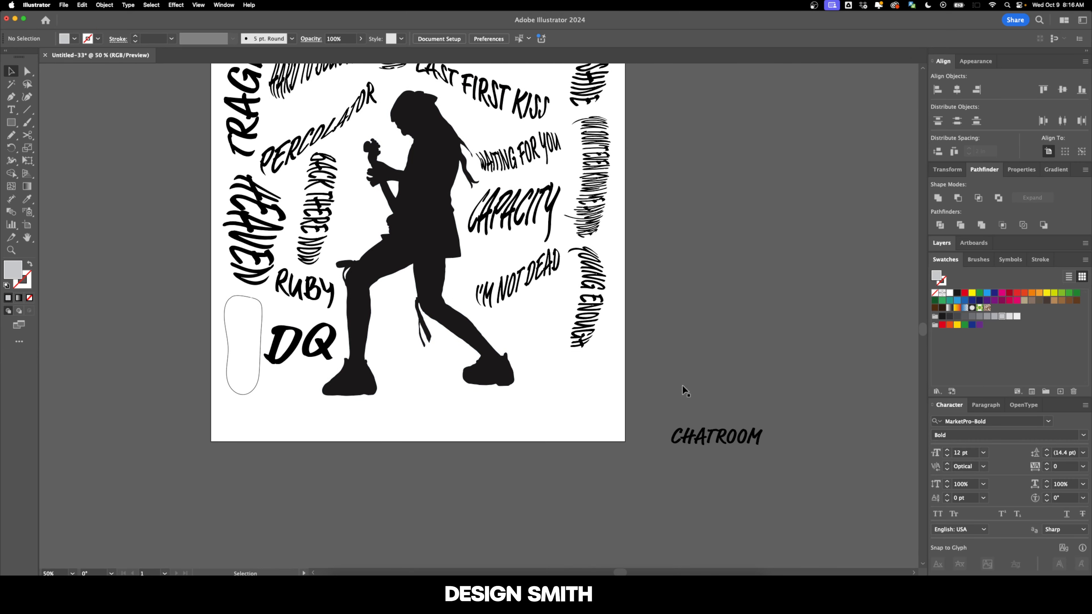
- Envelope-distort CHATROOM, turned vertical, with the tall blob beside DQ
click(713, 434)
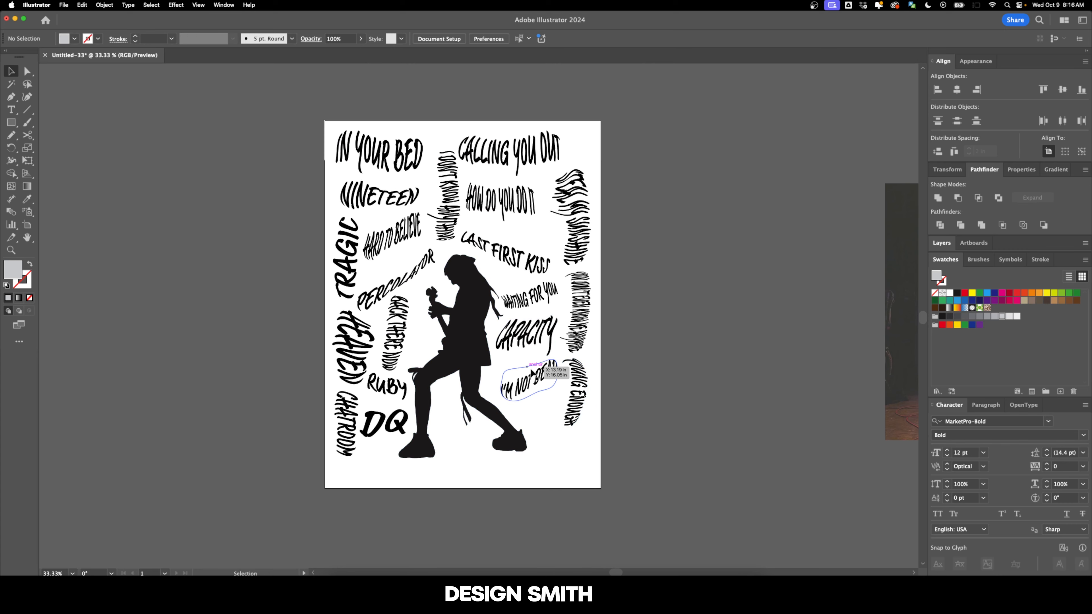
scroll(431, 408, down, 3)
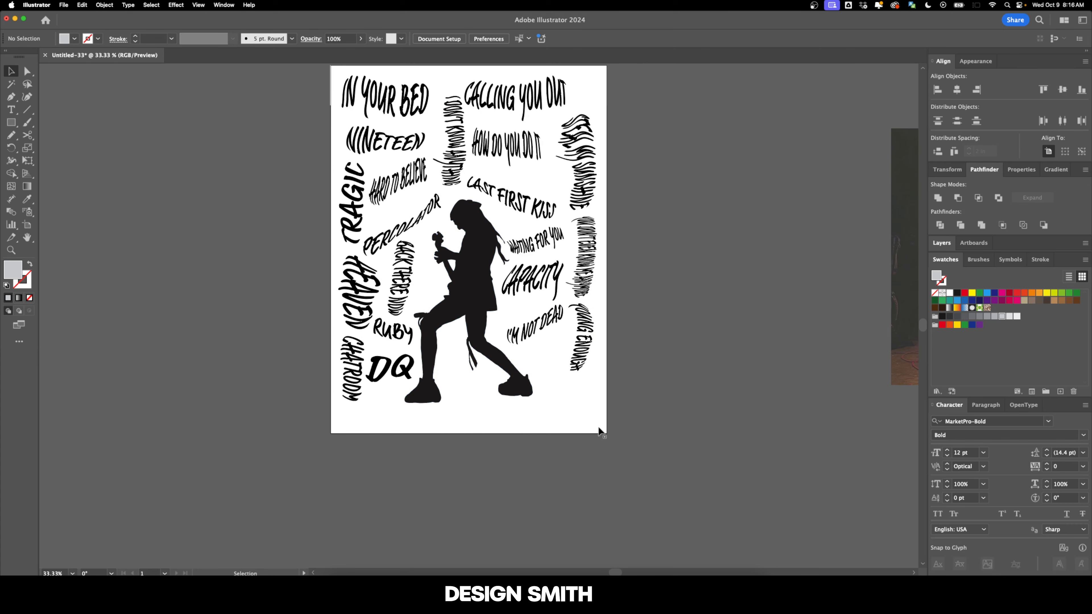
- Add the text EXIT/IN / NASHVILLE, CHARLY BLISS, 10.8.24 and with PRONOUN along the bottom of the poster
drag(541, 360, 587, 445)
scroll(550, 411, up, 1)
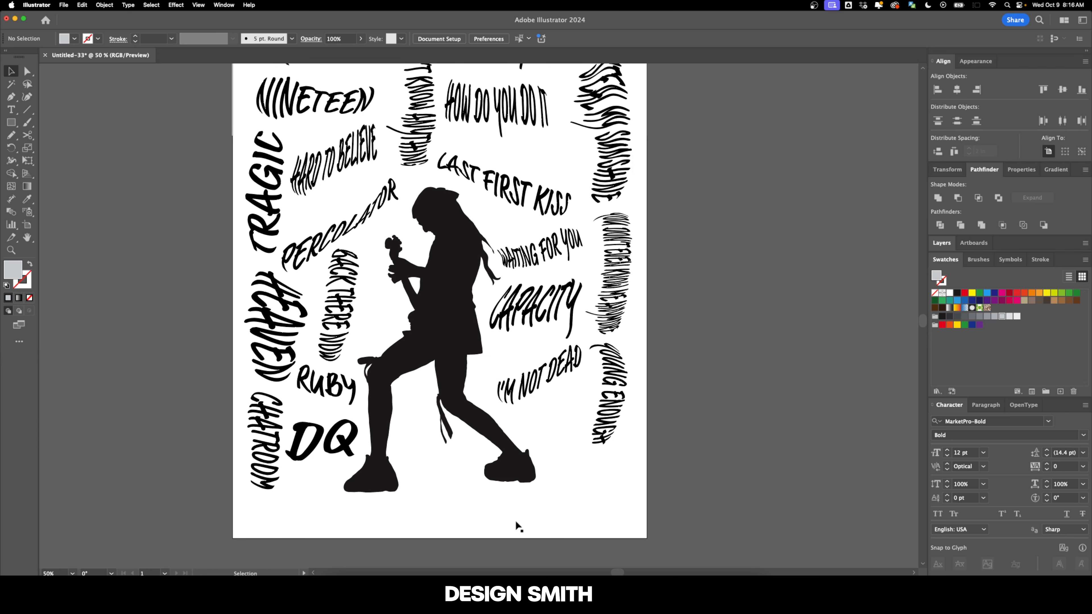
drag(564, 525, 408, 440)
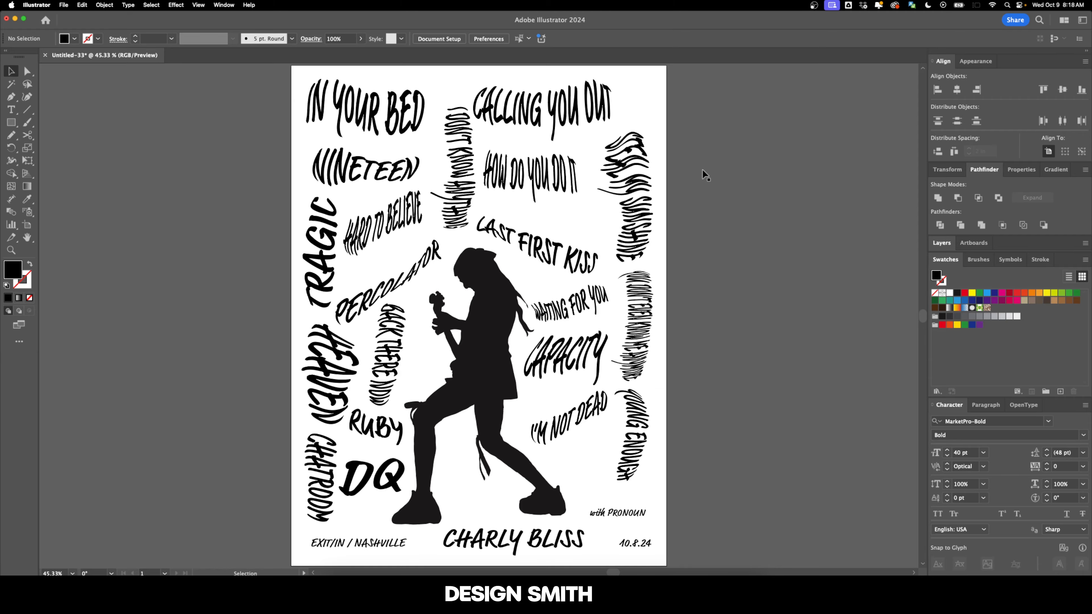
- Draw circles of different sizes between IN YOUR BED and NINETEEN, some filled black and some only outlined
key(super+1)
key(l)
drag(297, 307, 319, 328)
drag(393, 308, 426, 342)
mouse_move(452, 337)
mouse_down()
mouse_move(469, 354)
mouse_move(508, 347)
mouse_up()
click(198, 5)
click(244, 431)
key(shift+x)
drag(364, 327, 380, 330)
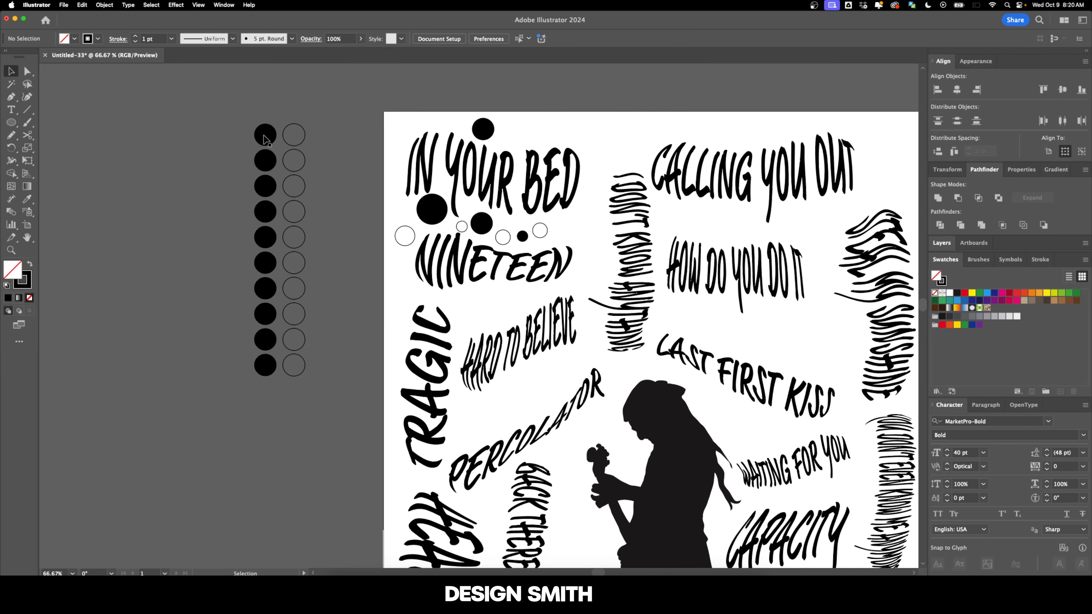
- Resize the spare circles beside the artboard to varied sizes and scatter filled and outlined copies among the song titles
click(265, 237)
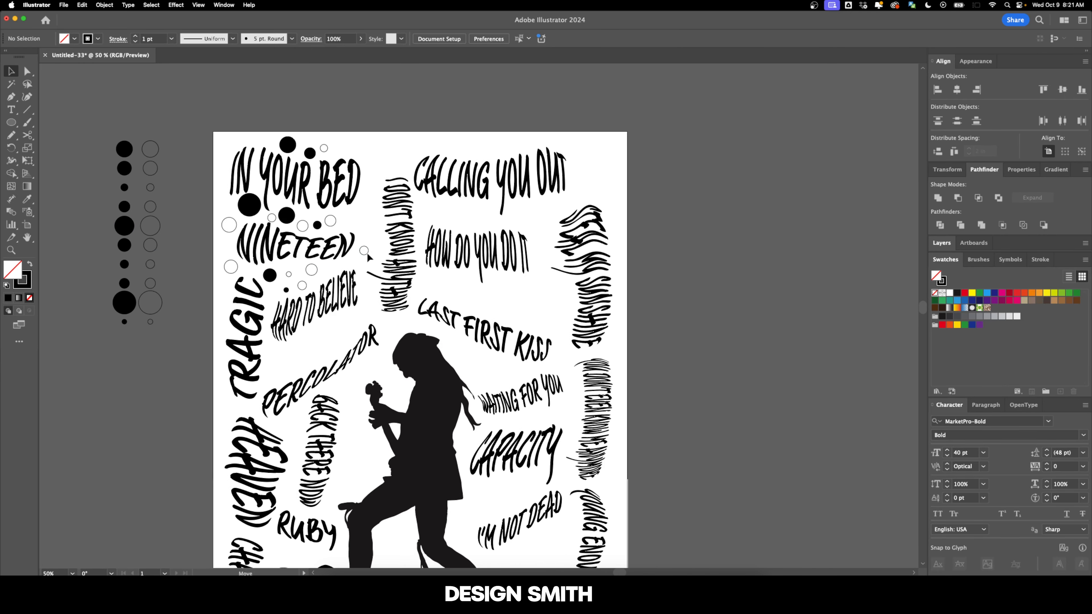
drag(452, 281, 466, 189)
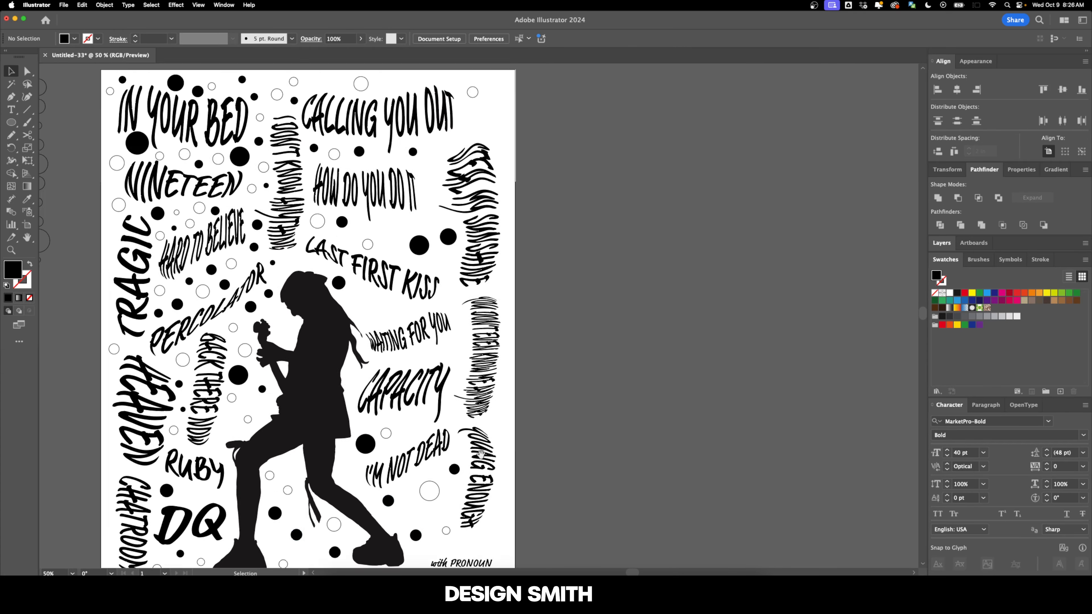
- Copy more filled and outlined circles into the gaps around LAST FIRST KISS, WAITING FOR YOU and HOW DO YOU DO IT
key(super+=)
drag(481, 455, 485, 485)
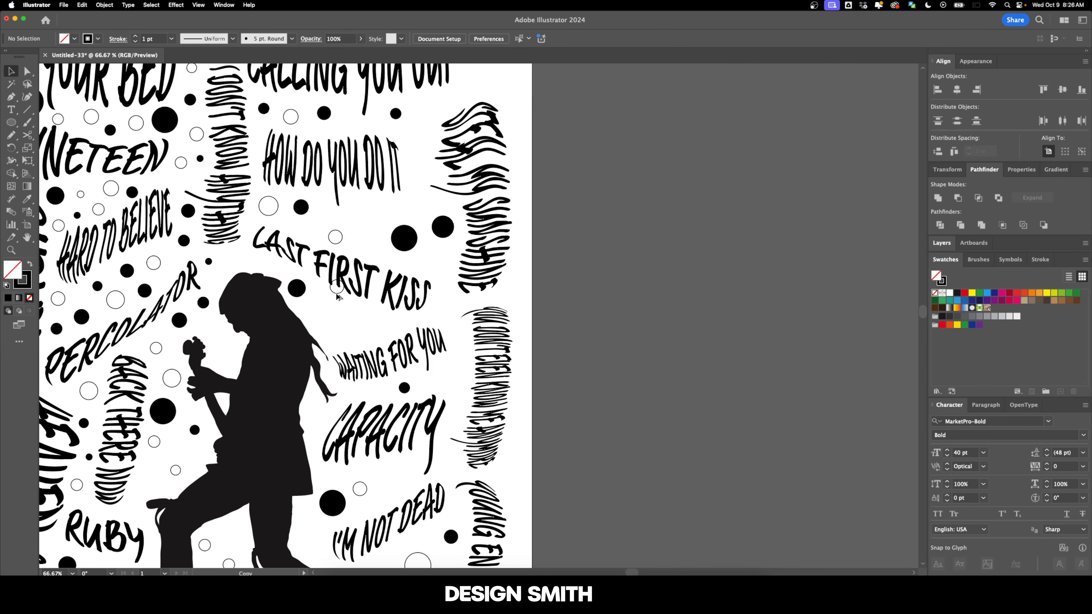
drag(329, 318, 365, 331)
drag(393, 131, 370, 302)
key(super+-)
drag(550, 191, 533, 218)
click(572, 236)
drag(593, 440, 575, 280)
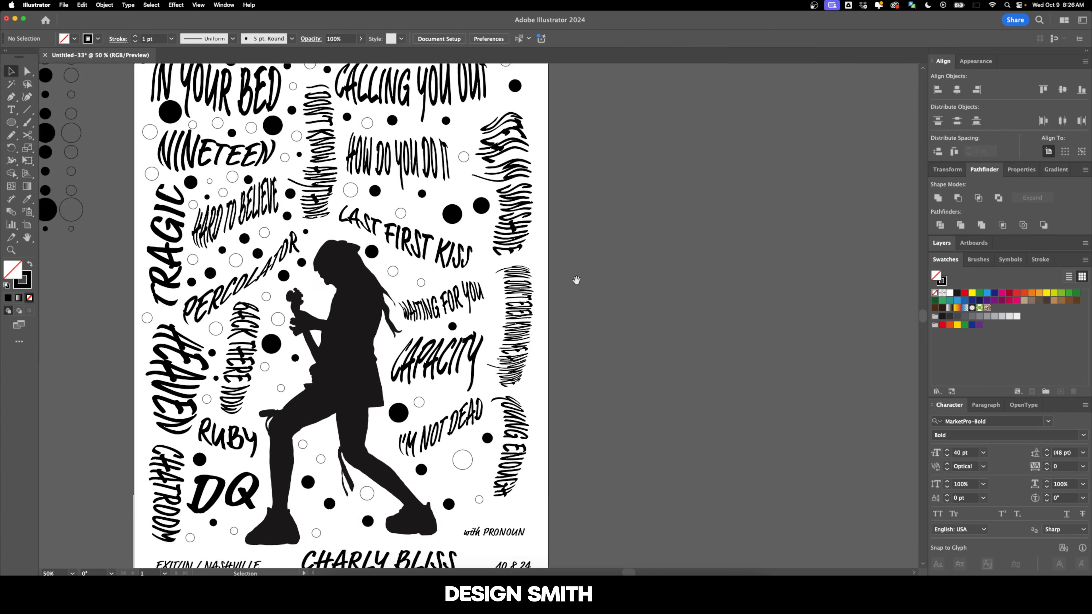
- Place further circle copies around the guitarist's head and near the poster's upper right corner beside CALLING YOU OUT
key(super+=)
key(super+=)
drag(300, 271, 436, 256)
key(super+-)
key(super+-)
drag(595, 97, 696, 238)
drag(611, 320, 605, 230)
key(super+=)
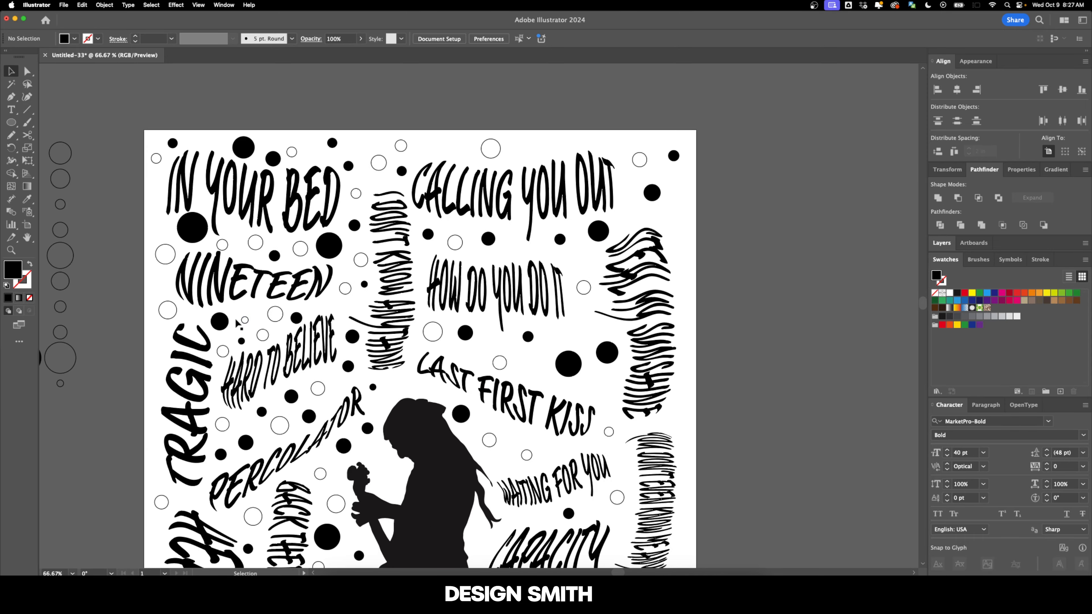
- Adjust the circles above LAST FIRST KISS and fill the remaining gaps down the poster's right side with circles
click(502, 363)
drag(514, 368, 458, 298)
key(super+=)
drag(563, 338, 431, 232)
key(super+-)
key(super+-)
key(super+-)
drag(672, 413, 695, 330)
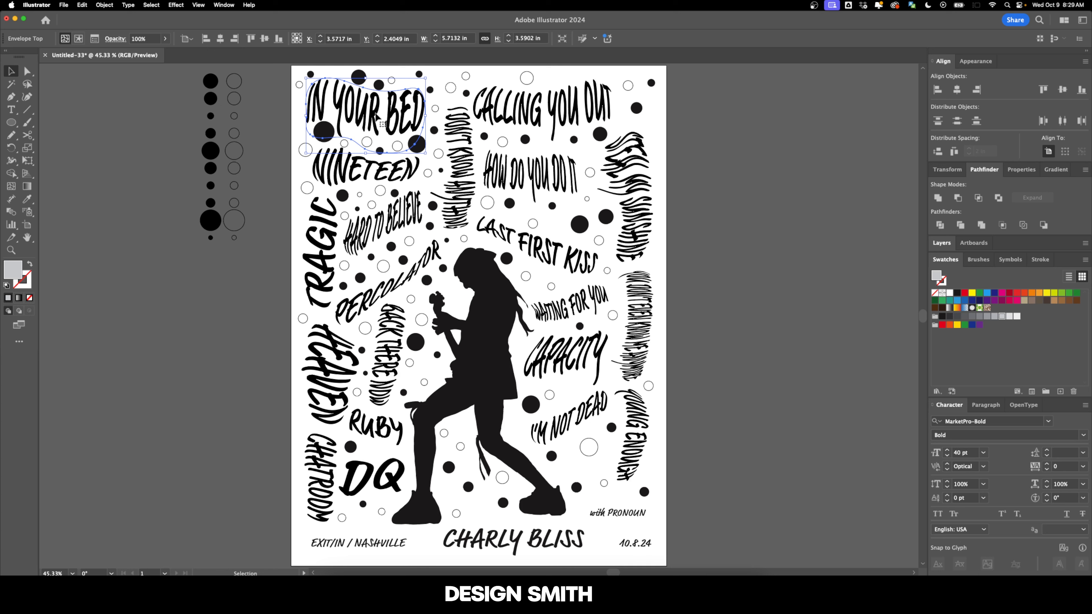
- Expand the IN YOUR BED envelope into plain shapes with Object and Fill enabled
key(shift+super+v)
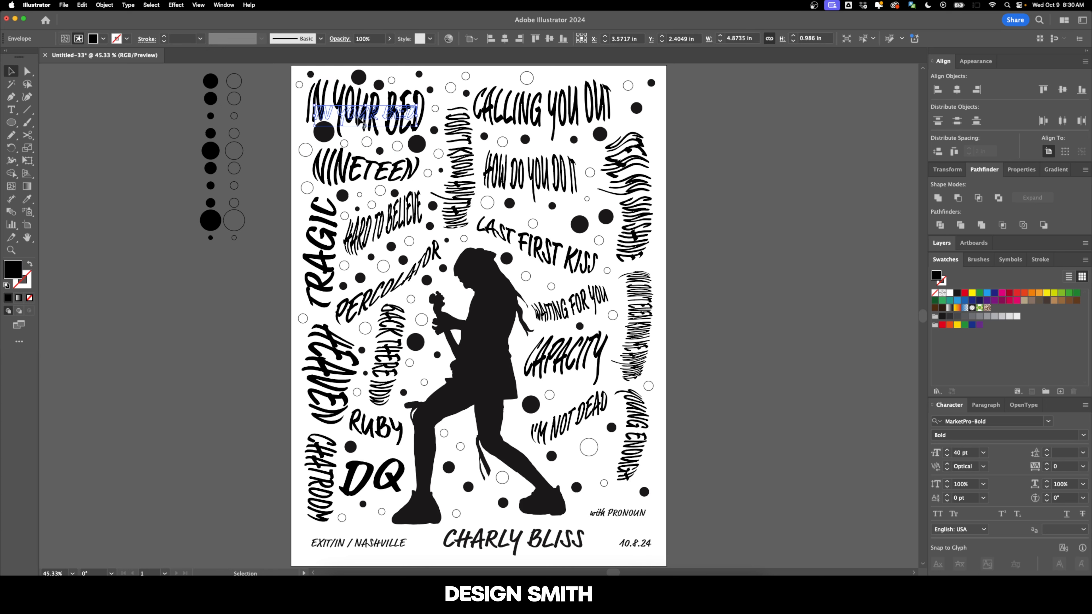
click(102, 6)
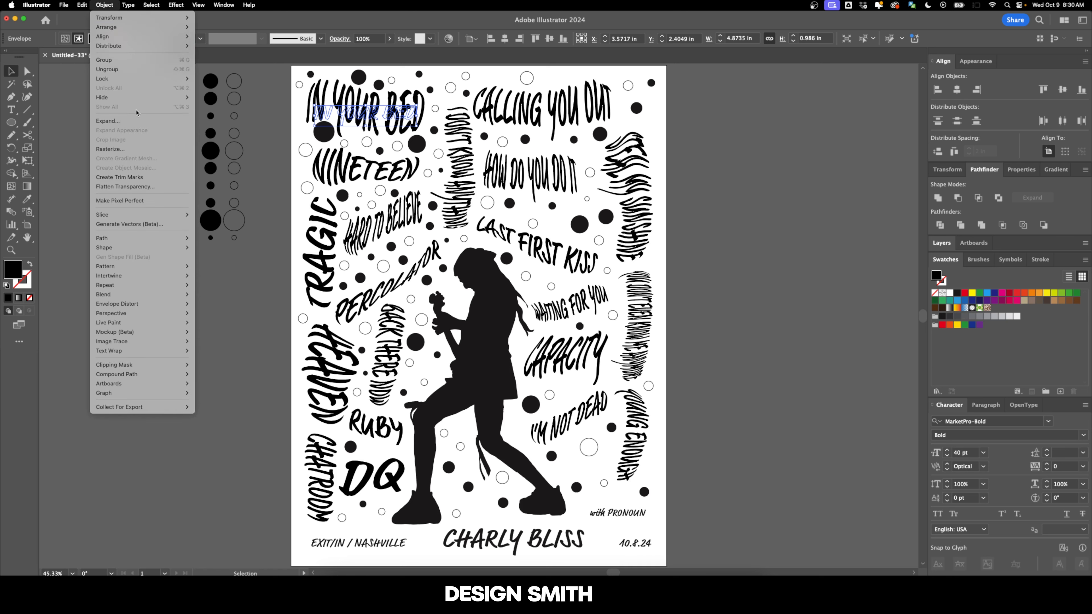
click(141, 123)
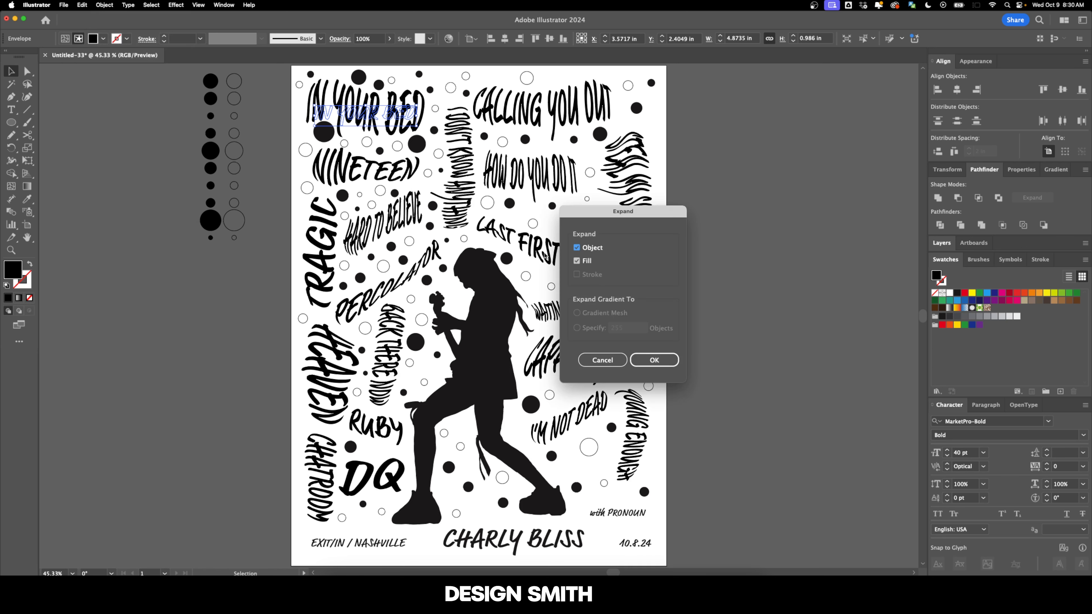
click(670, 362)
- Expand the CALLING YOU OUT envelope into plain shapes
click(503, 106)
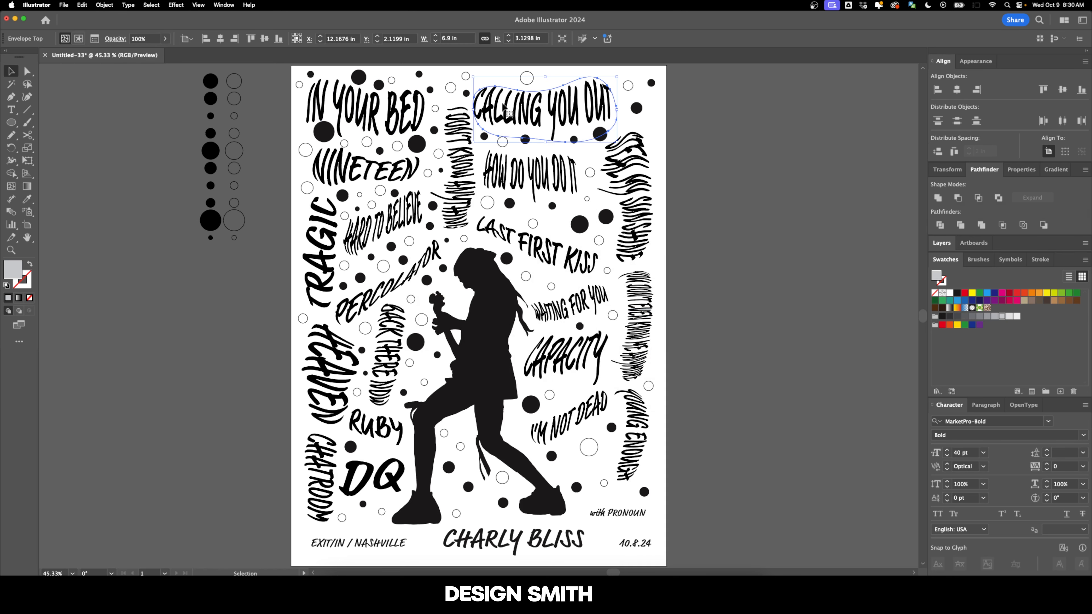
click(105, 5)
click(127, 121)
click(670, 361)
- Expand the WAITING FOR YOU envelope into plain shapes
click(105, 6)
click(567, 305)
click(105, 5)
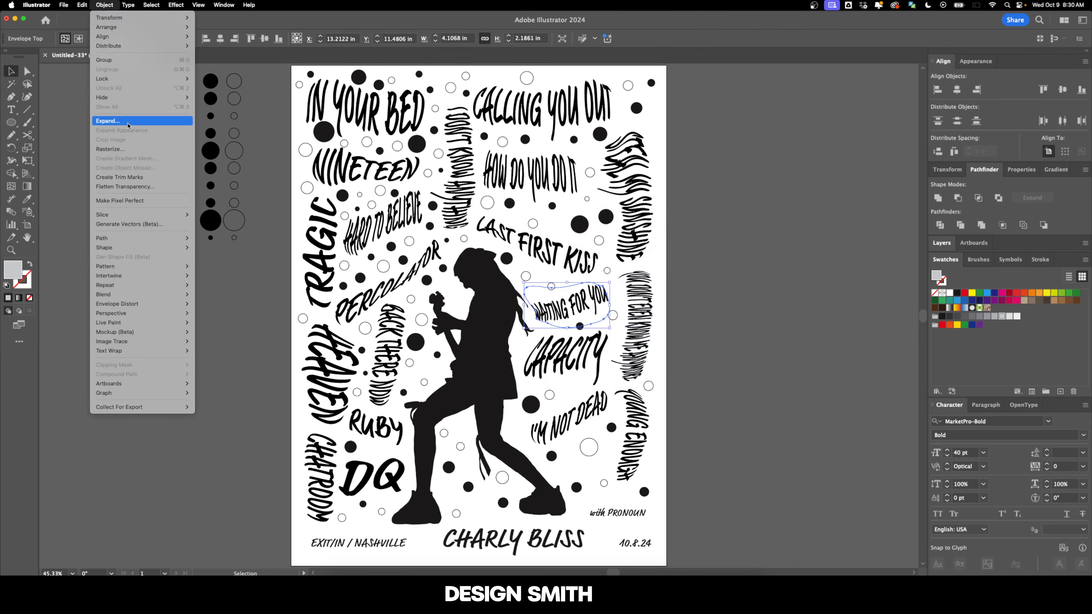
click(127, 121)
click(652, 358)
- Expand the vertical YOU DON'T EVEN KNOW ME ANYMORE envelope into plain shapes
click(631, 327)
click(104, 5)
click(128, 120)
click(653, 359)
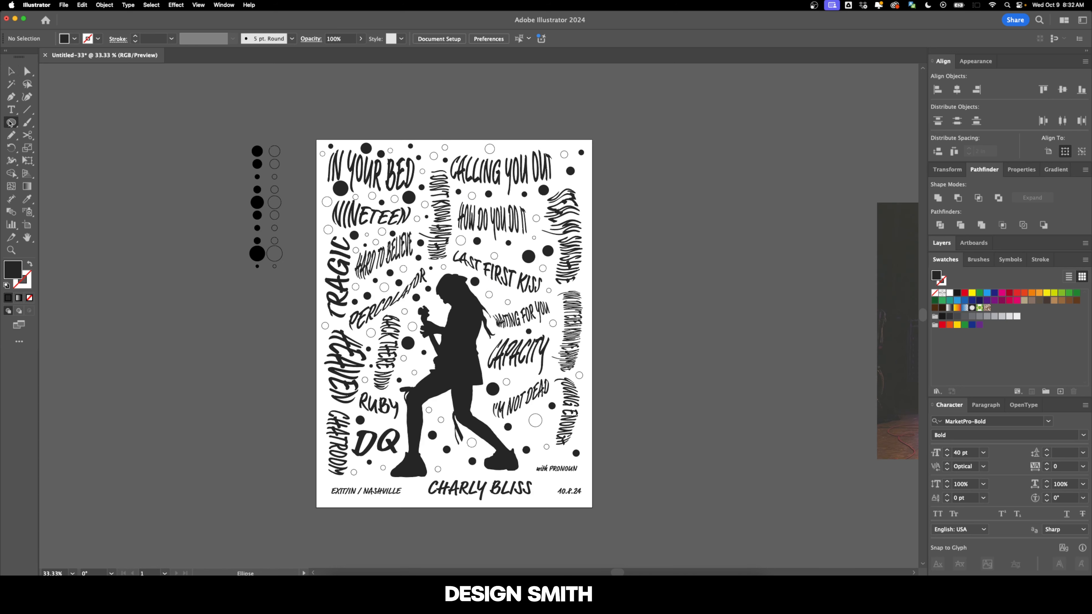
- Draw two 2.4444 in squares side by side to the right of the artboard and fill the first one purple
drag(11, 122, 56, 123)
mouse_move(628, 237)
mouse_down()
mouse_move(665, 274)
mouse_move(671, 262)
mouse_move(704, 263)
mouse_up()
key(v)
drag(646, 213, 658, 308)
click(979, 325)
click(801, 305)
- Fill the second sample square beside the artboard with green
click(693, 255)
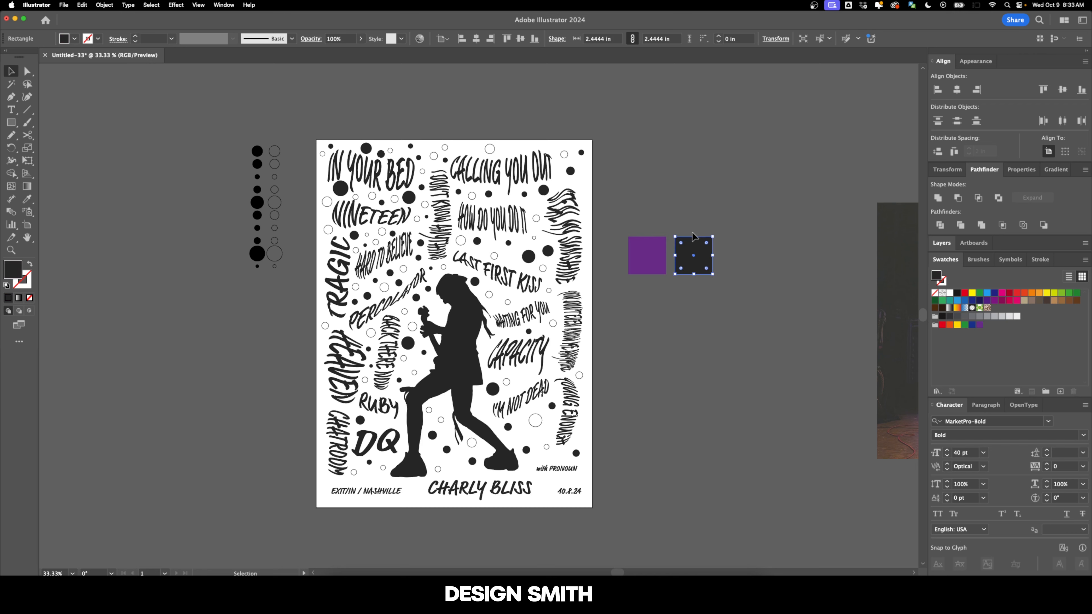
key(i)
click(965, 325)
key(v)
click(784, 315)
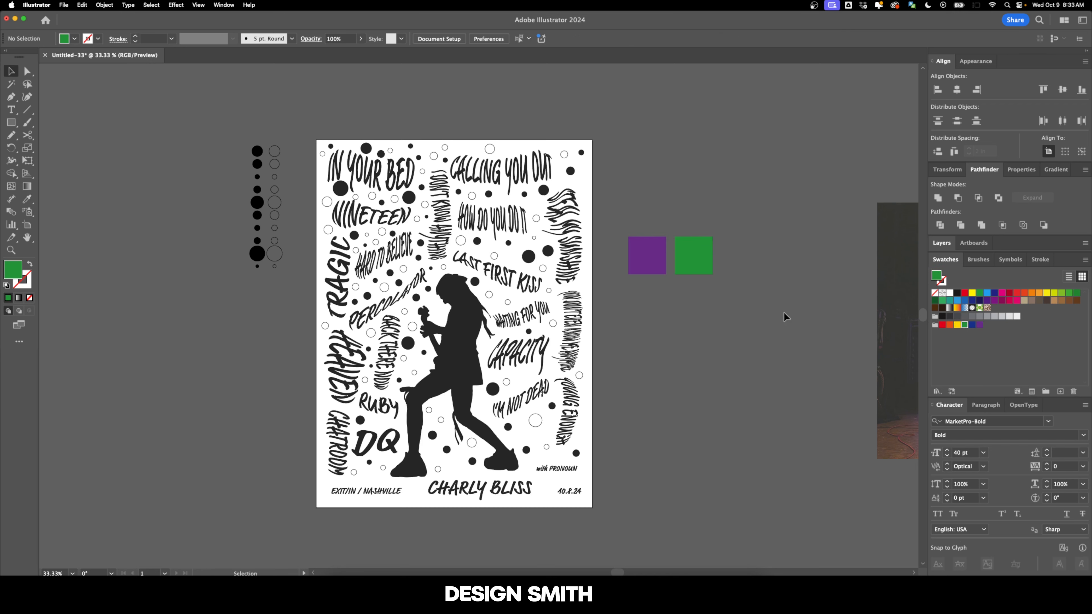
- Recolor the silhouette purple and the song titles, circles and event text in a mix of the purple and green samples
drag(614, 309, 638, 326)
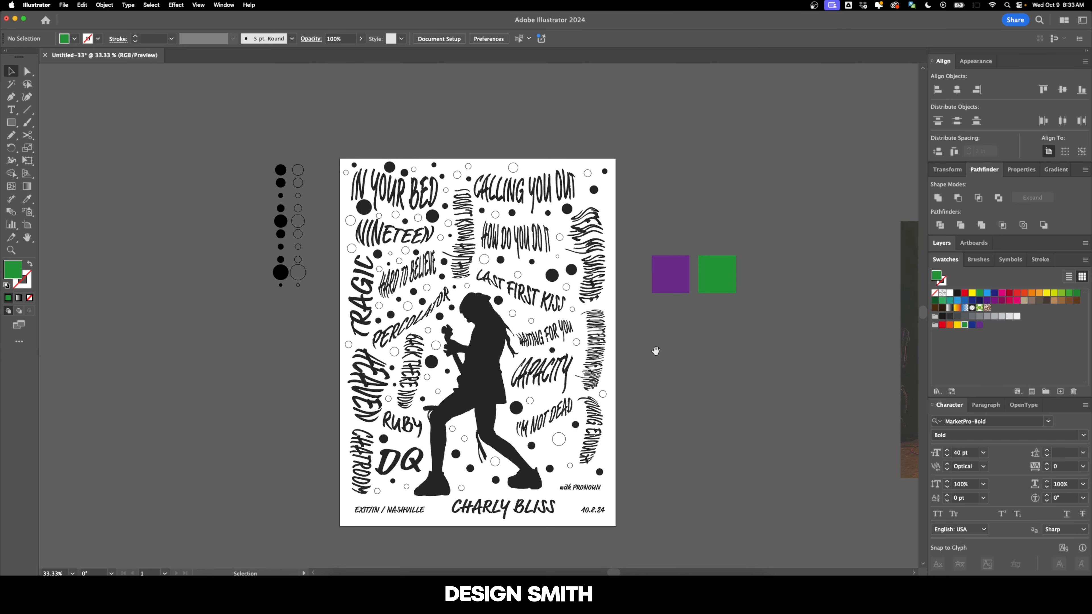
scroll(656, 351, up, 3)
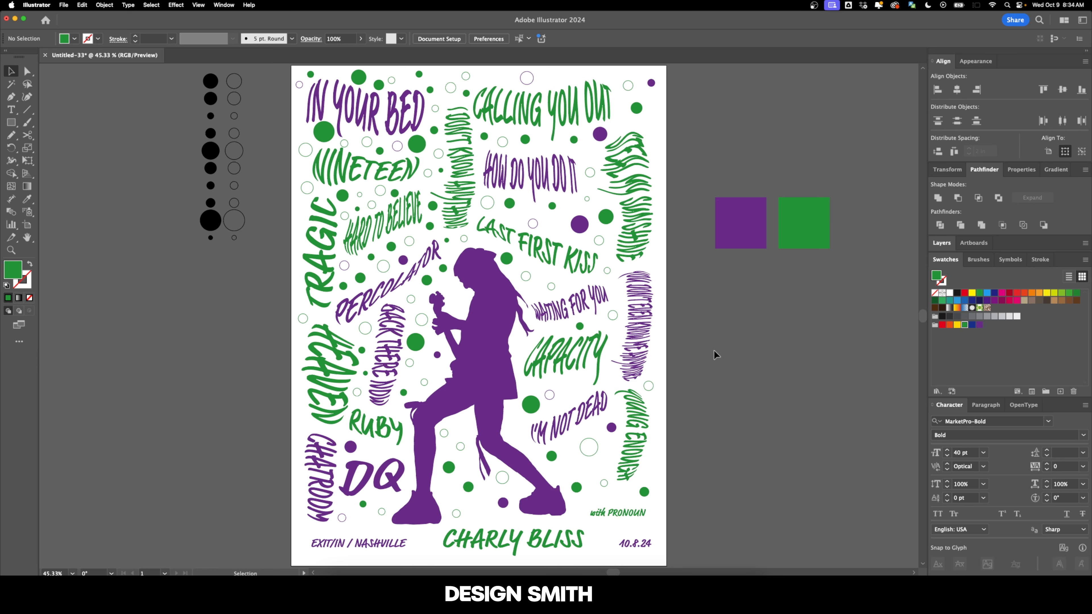
- Draw a rectangle covering the whole artboard and send it behind all the artwork
key(m)
scroll(560, 258, down, 1)
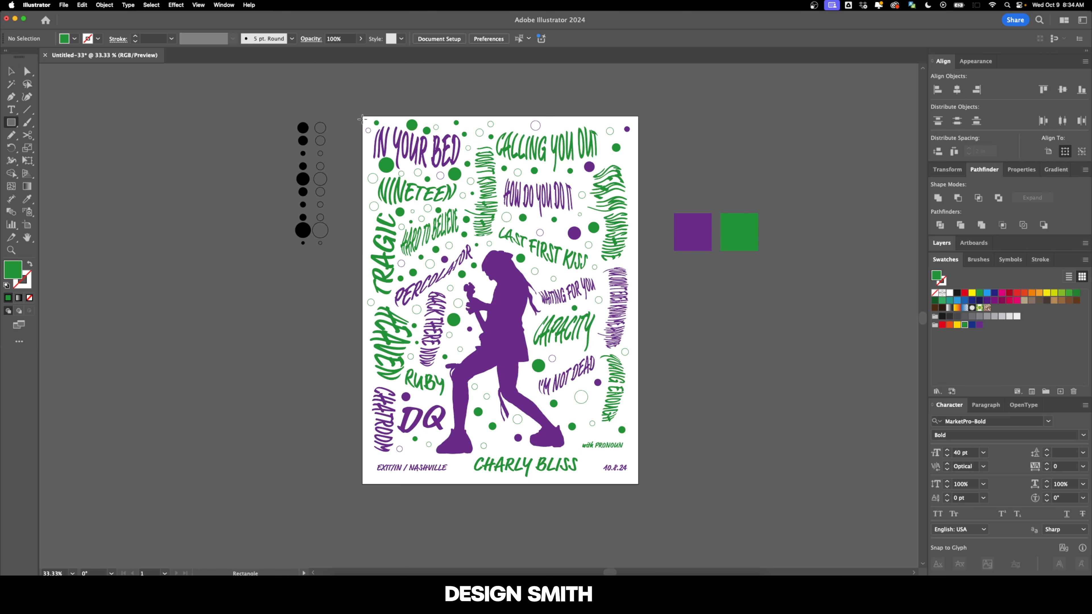
drag(363, 116, 638, 485)
key(v)
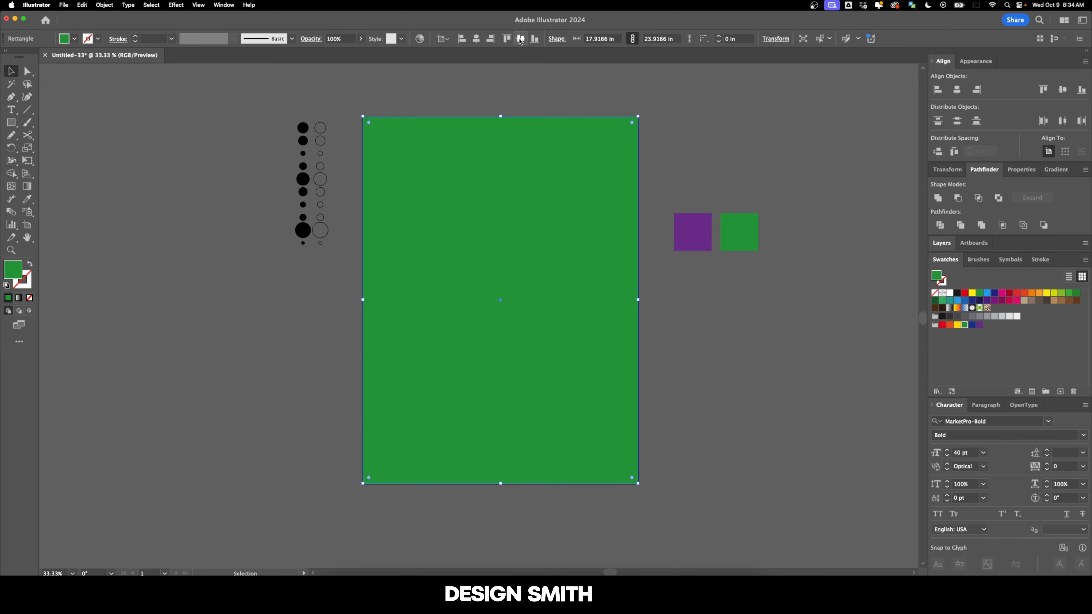
key(super+shift+bracketleft)
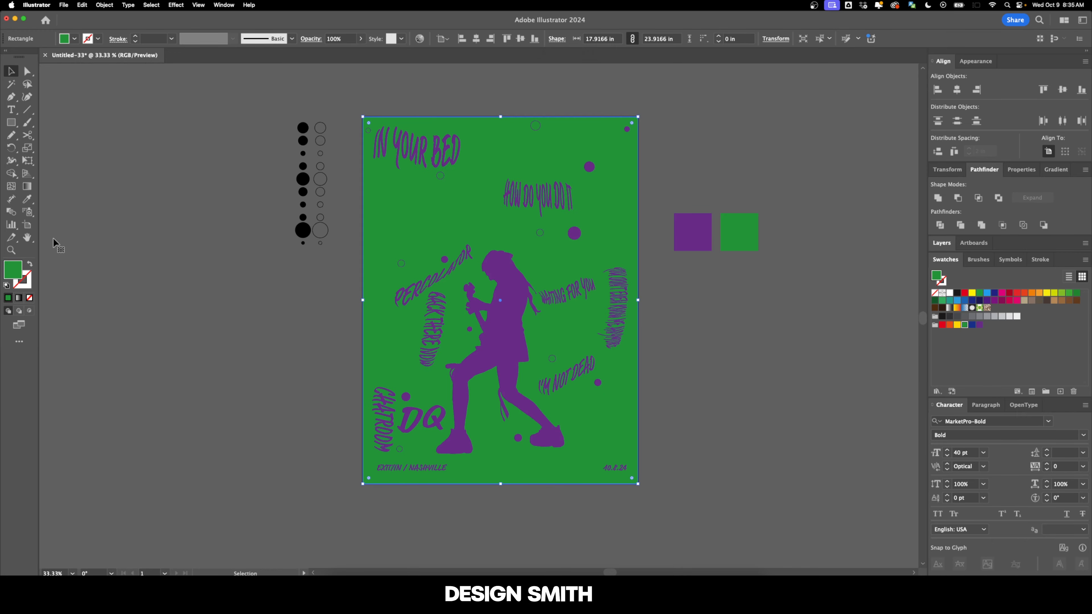
- Fill the background rectangle with black (000) and size it to 18 by 24 in
double_click(14, 274)
text(000)
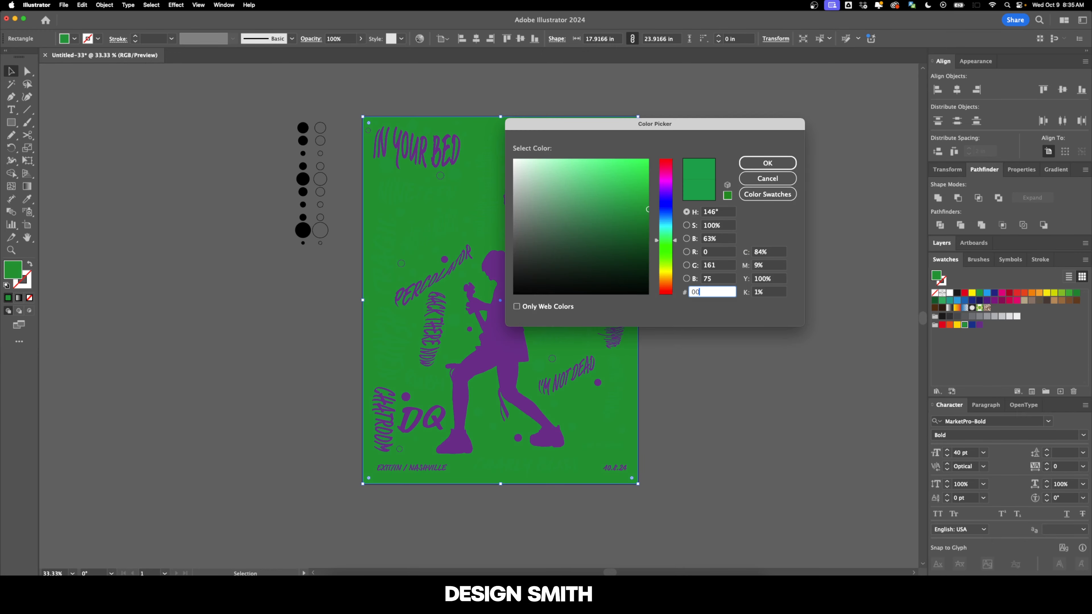
key(Return)
click(684, 325)
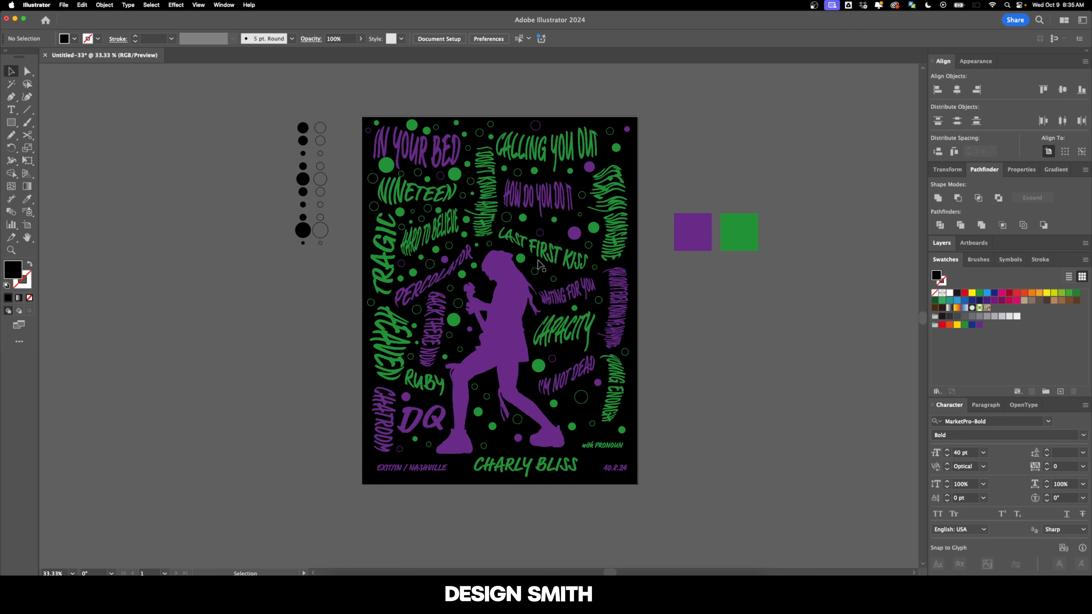
scroll(552, 262, up, 1)
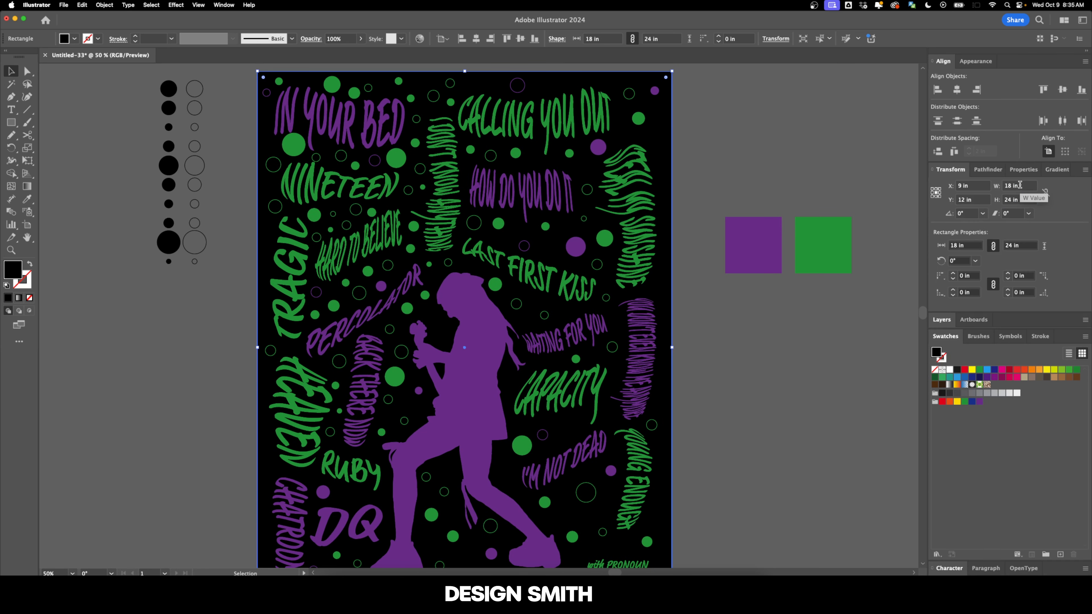
click(831, 163)
drag(813, 175, 804, 220)
- Select everything sharing the silhouette's fill color and change it to a brighter, more vivid purple
click(455, 407)
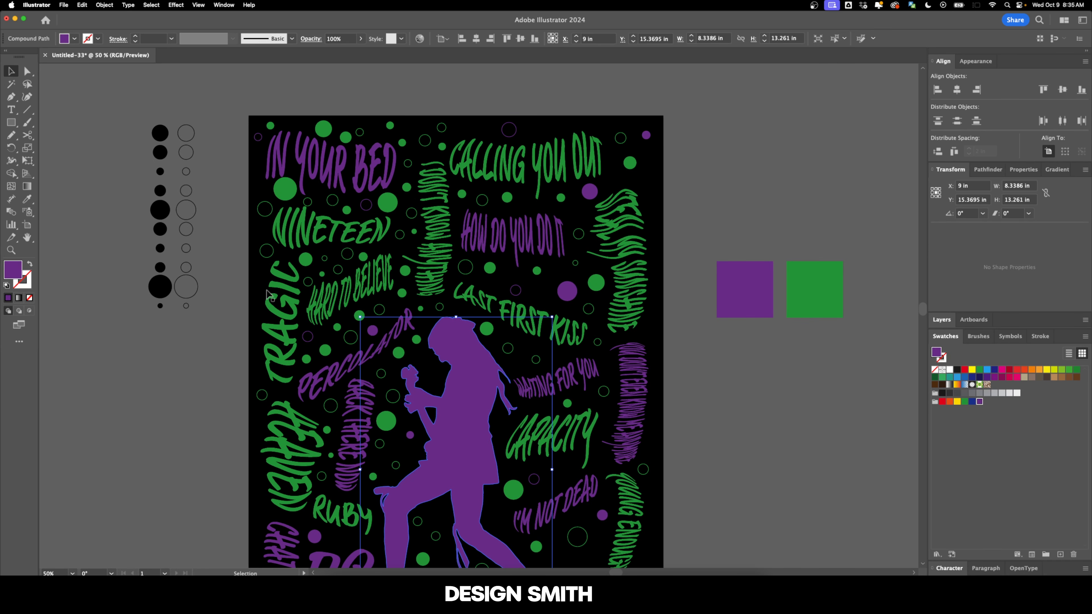
click(151, 4)
mouse_move(151, 93)
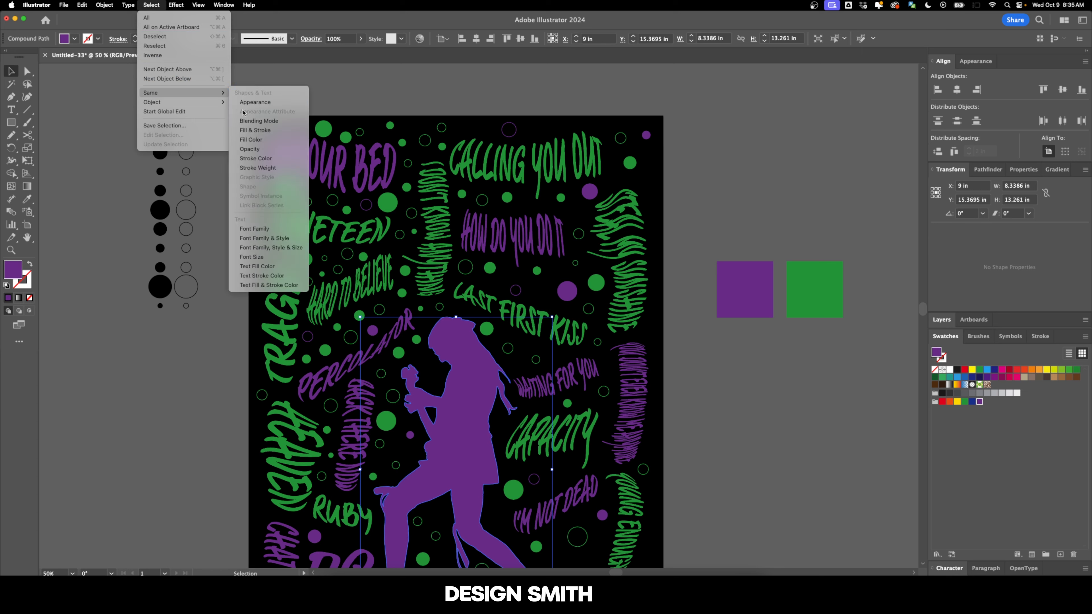
click(250, 140)
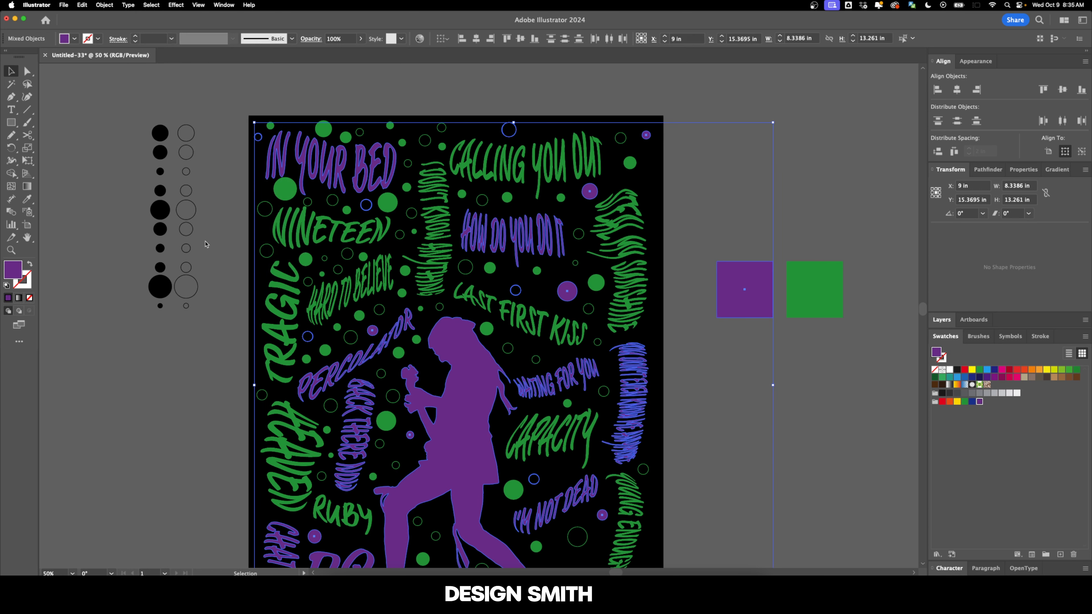
double_click(17, 273)
drag(629, 126, 716, 132)
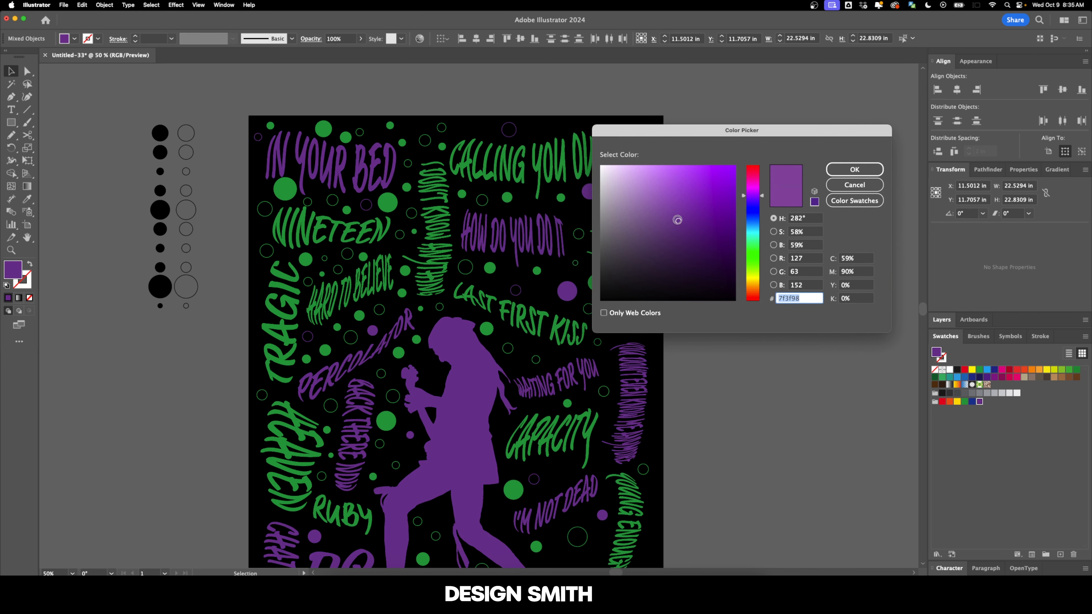
drag(677, 220, 688, 189)
key(Return)
click(282, 211)
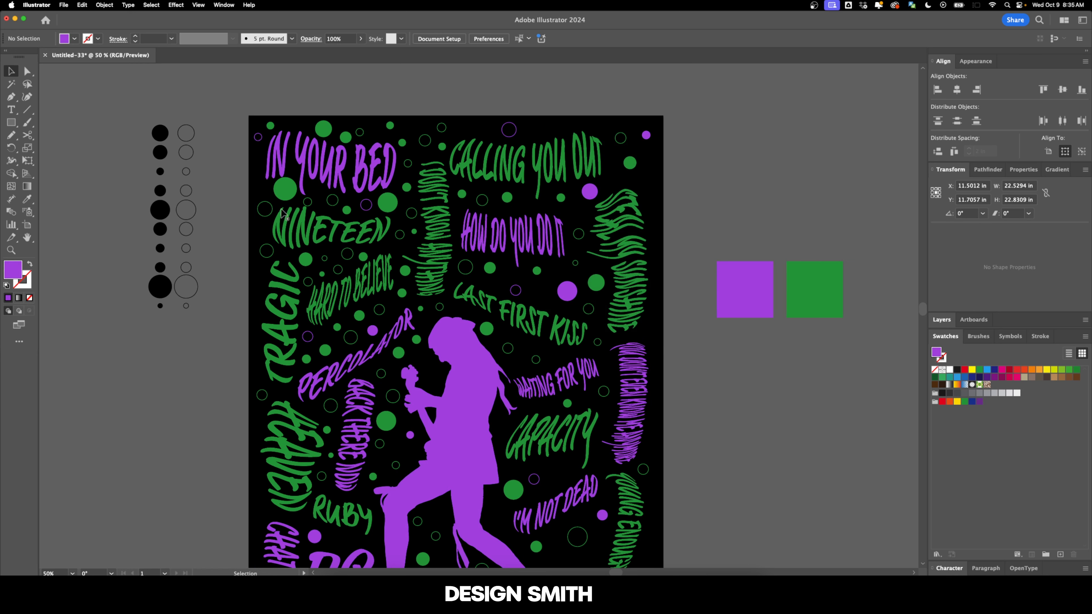
- Select everything sharing the NINETEEN title's green fill and change it to a brighter green
click(283, 213)
click(151, 5)
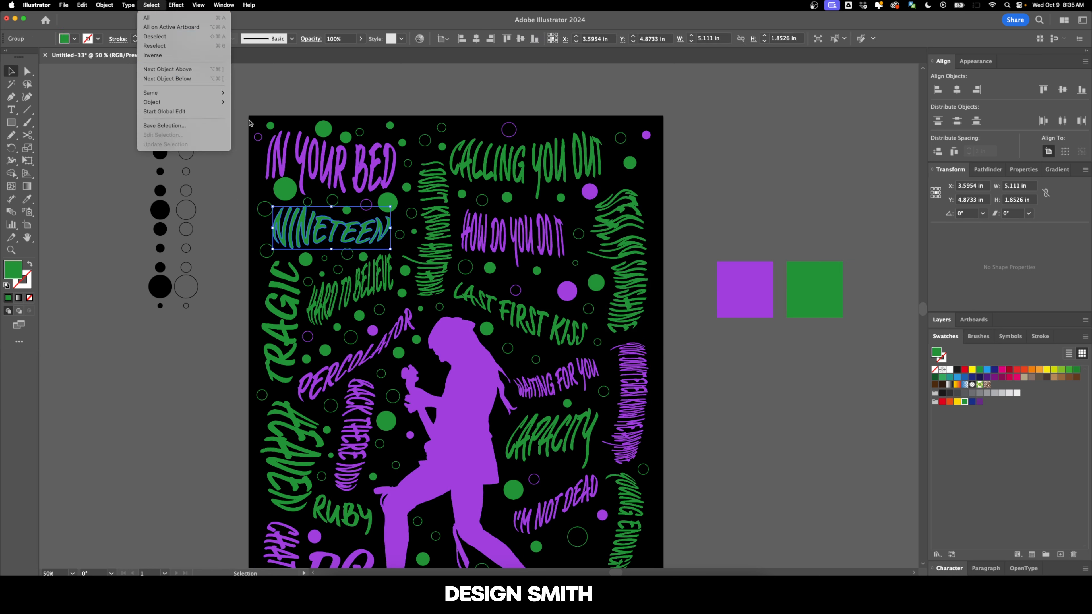
mouse_move(181, 93)
click(267, 140)
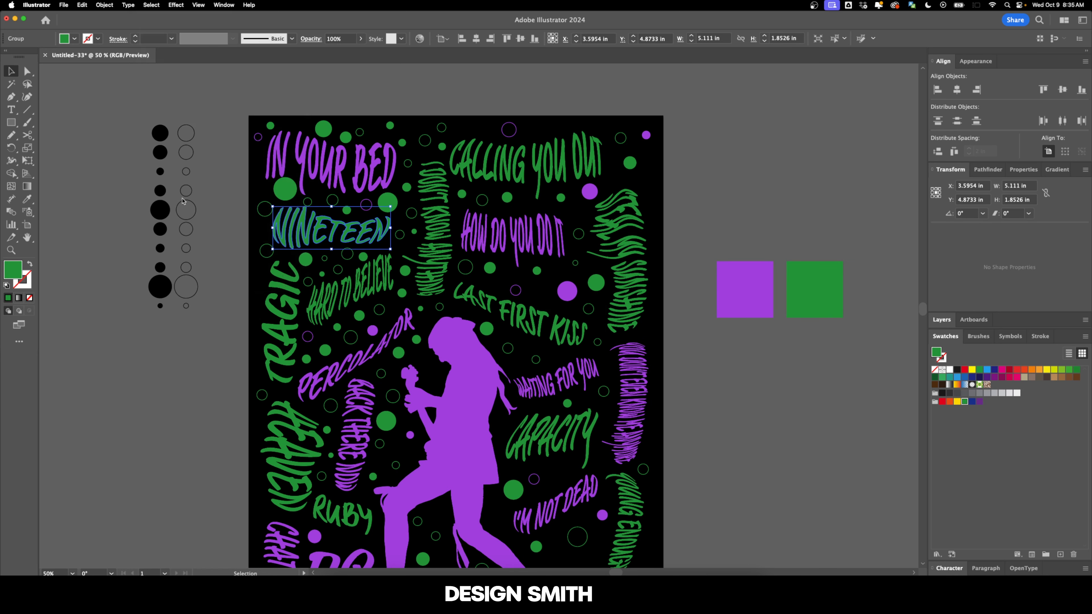
double_click(20, 266)
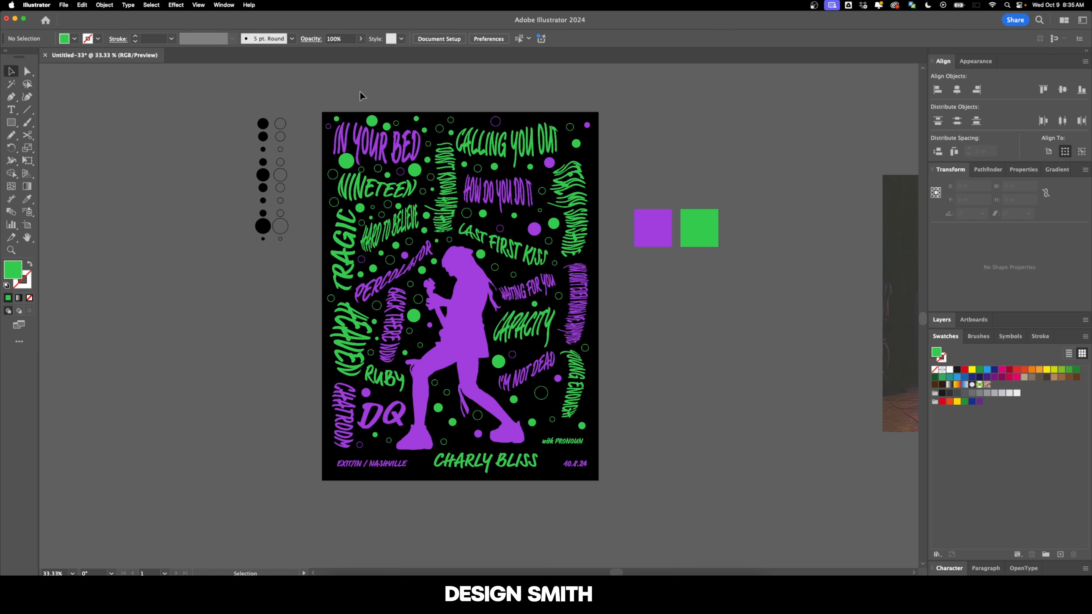
key(super+0)
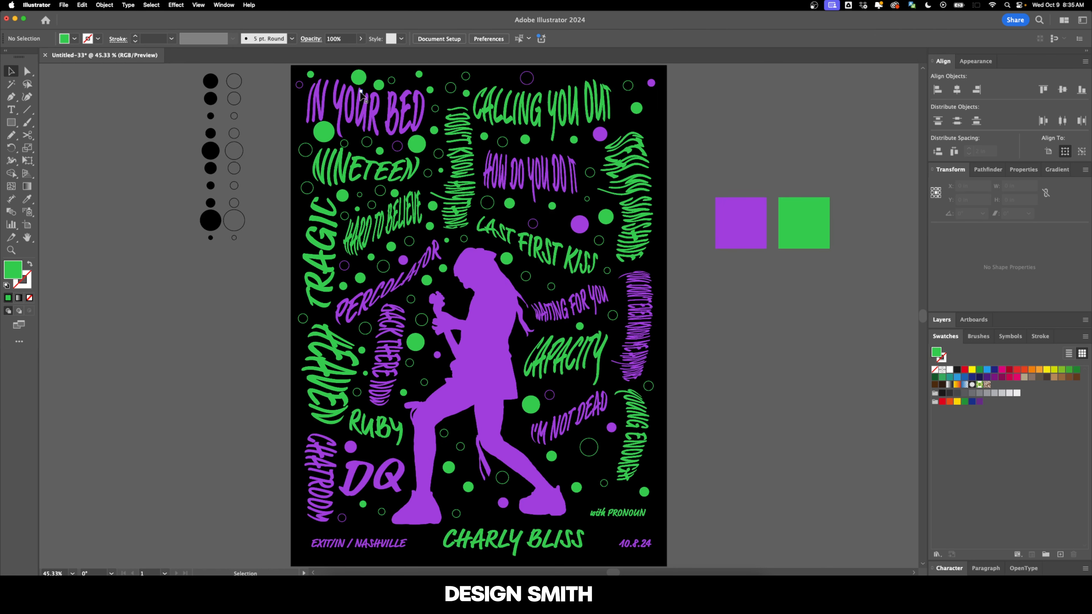
- Delete the black background rectangle and copy all the artwork on the artboard
click(302, 113)
key(Delete)
scroll(301, 109, down, 1)
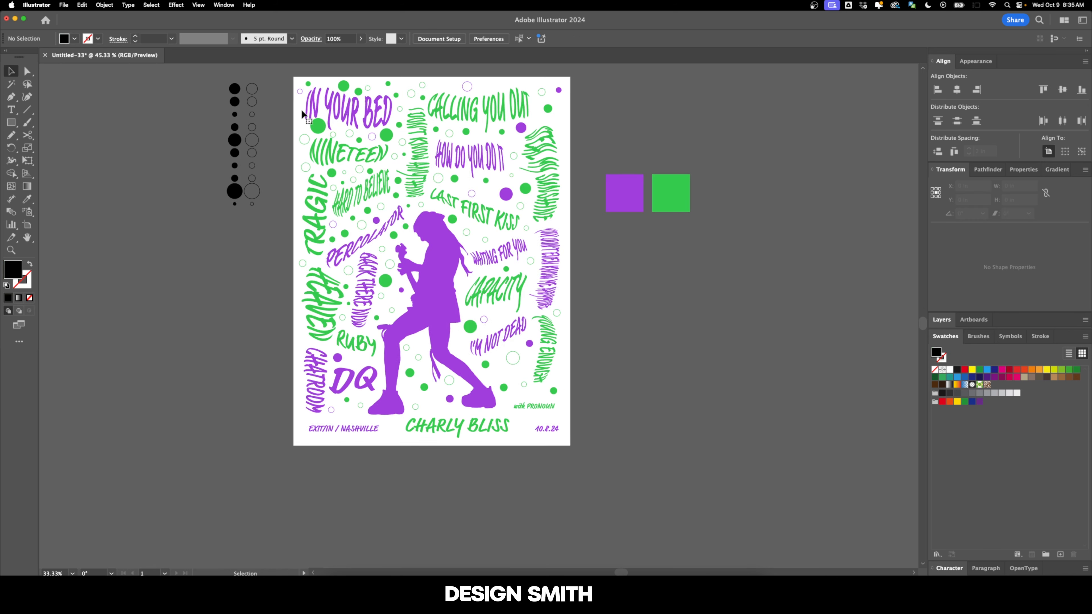
drag(280, 68, 293, 93)
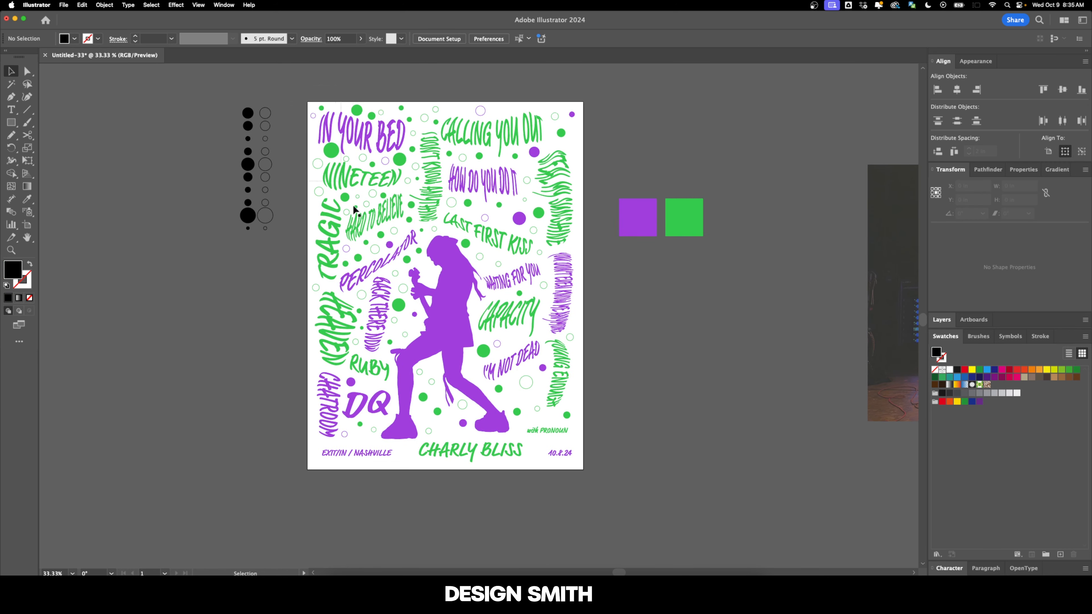
drag(557, 470, 602, 503)
key(super+c)
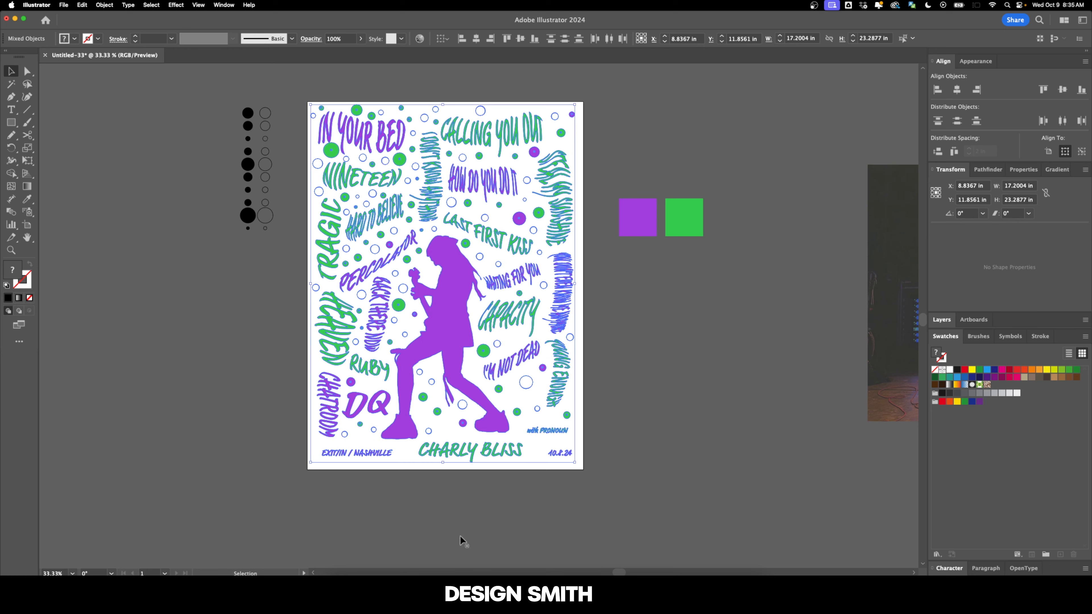
- Switch to Photoshop and check the blank document's image size in inches without changing it
click(400, 576)
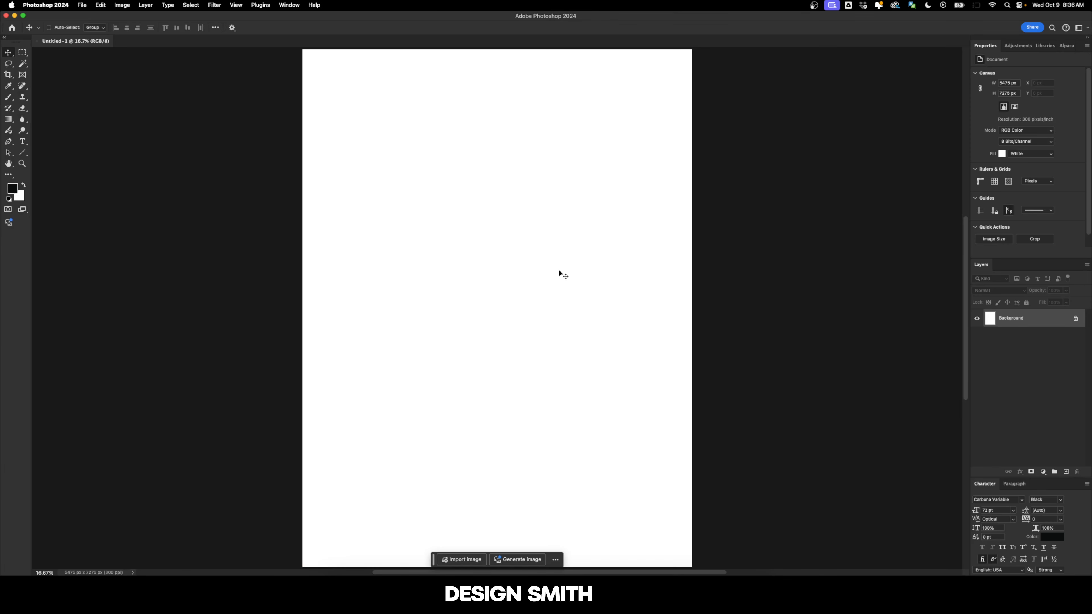
key(super+alt+i)
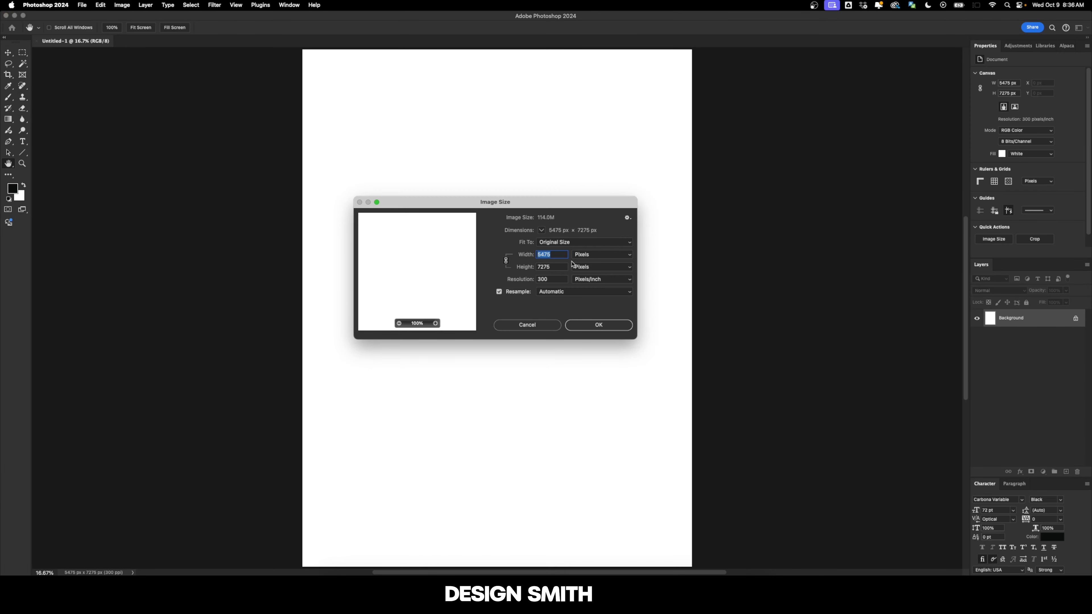
click(572, 264)
click(580, 272)
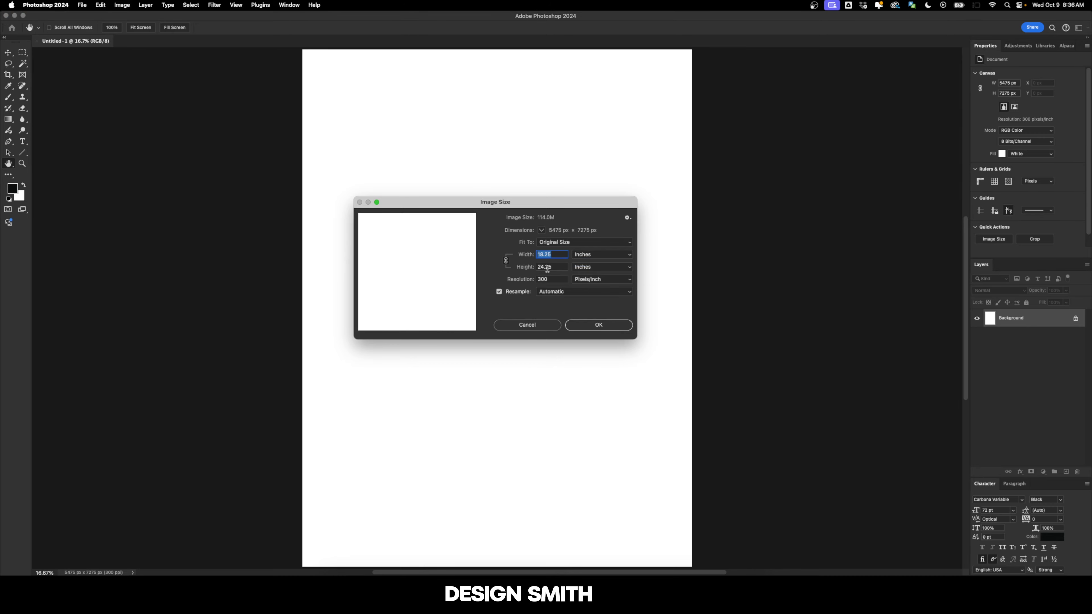
click(525, 325)
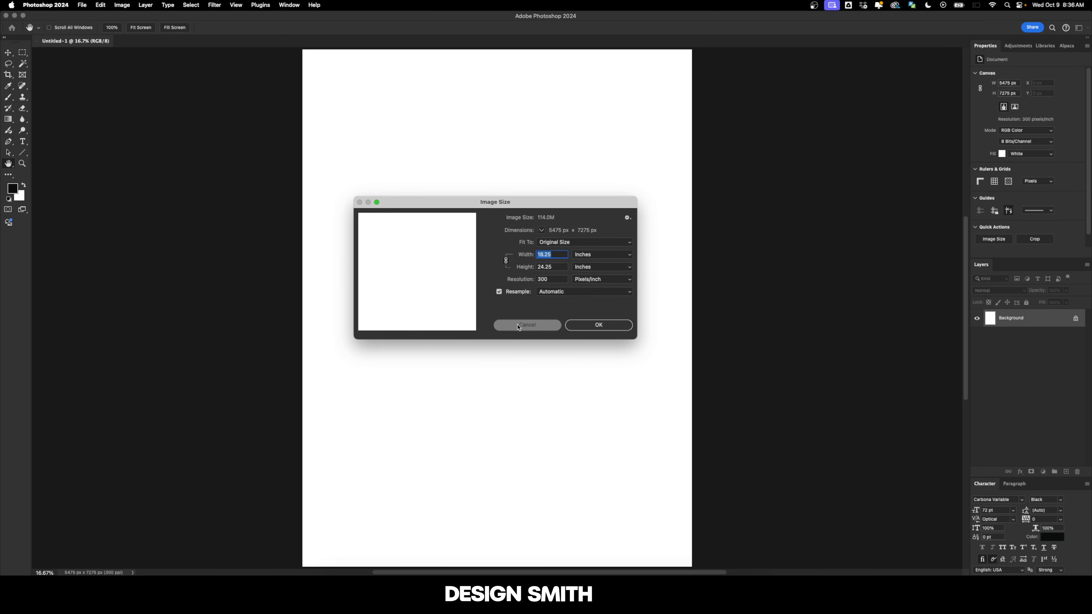
- Paste the copied poster artwork into the blank document as a Smart Object
key(super+v)
click(586, 253)
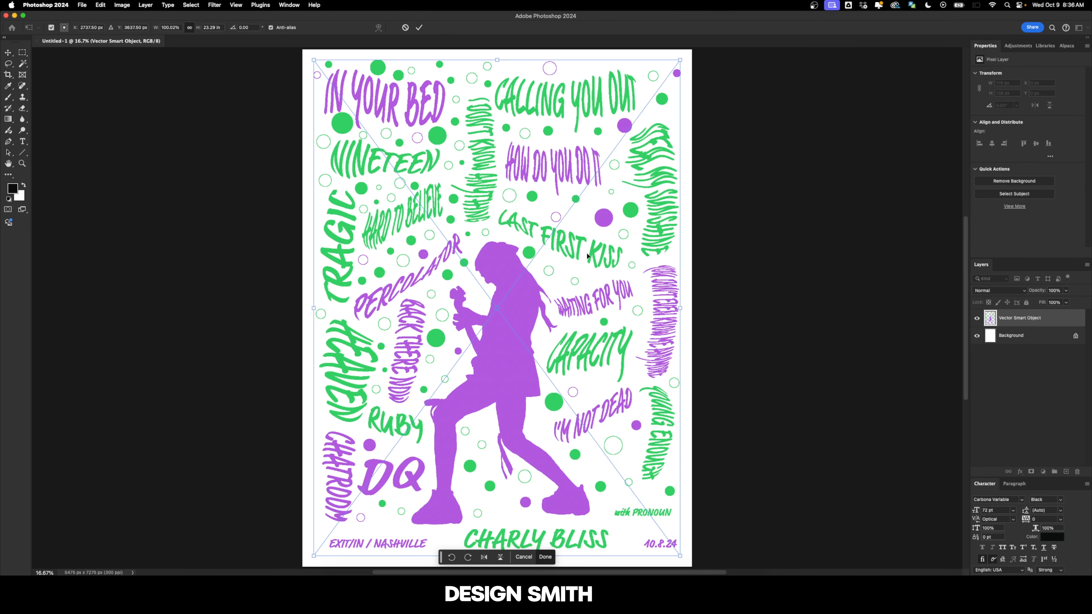
key(Return)
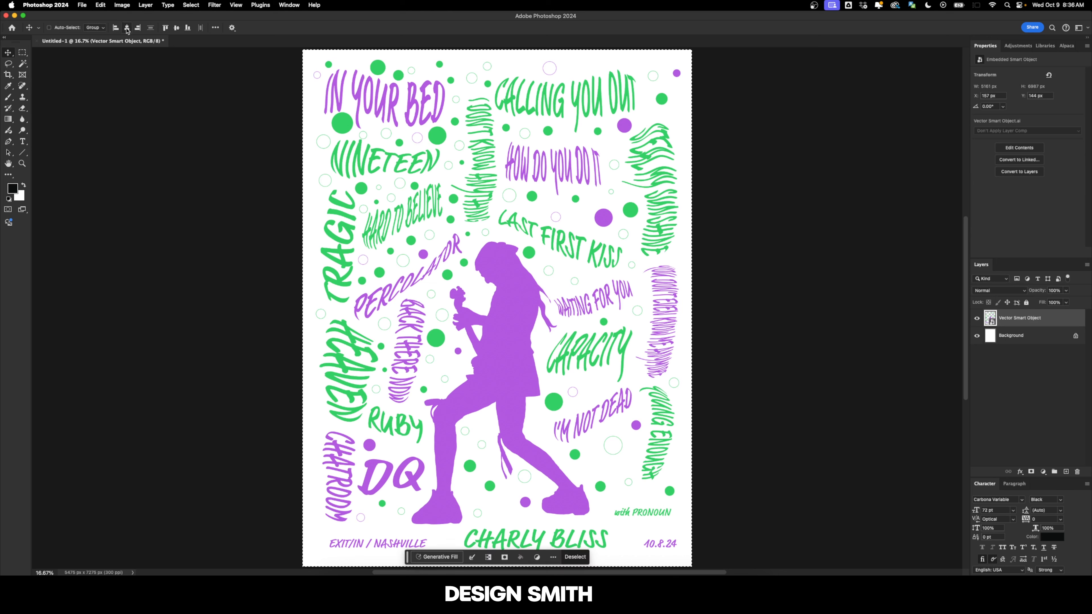
- Add a near-black gray Solid Color fill layer with 10% brightness between the Background and the artwork
click(1045, 335)
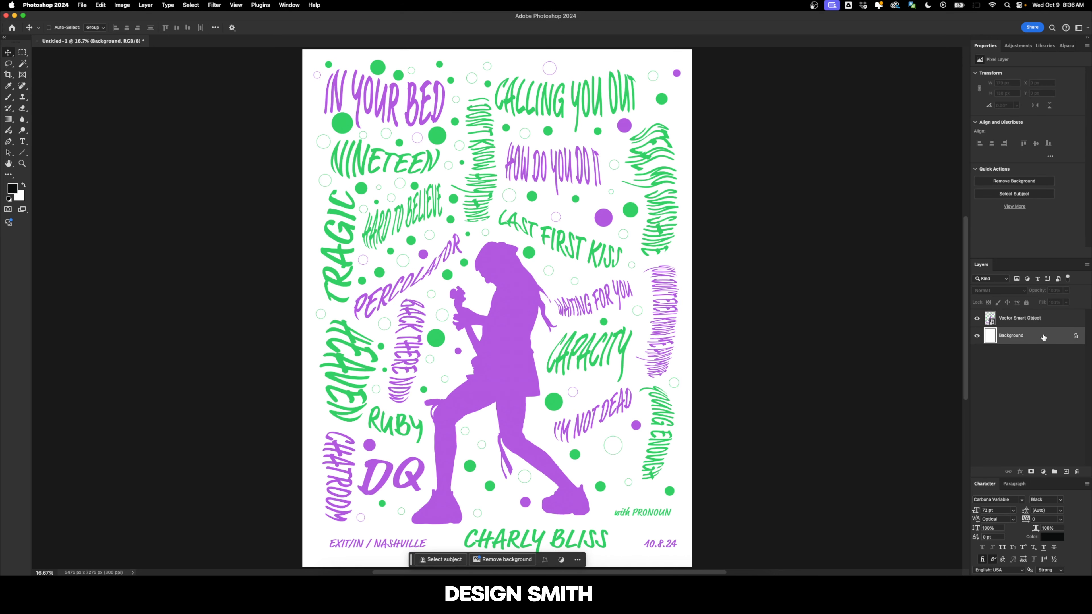
click(1039, 473)
click(1054, 347)
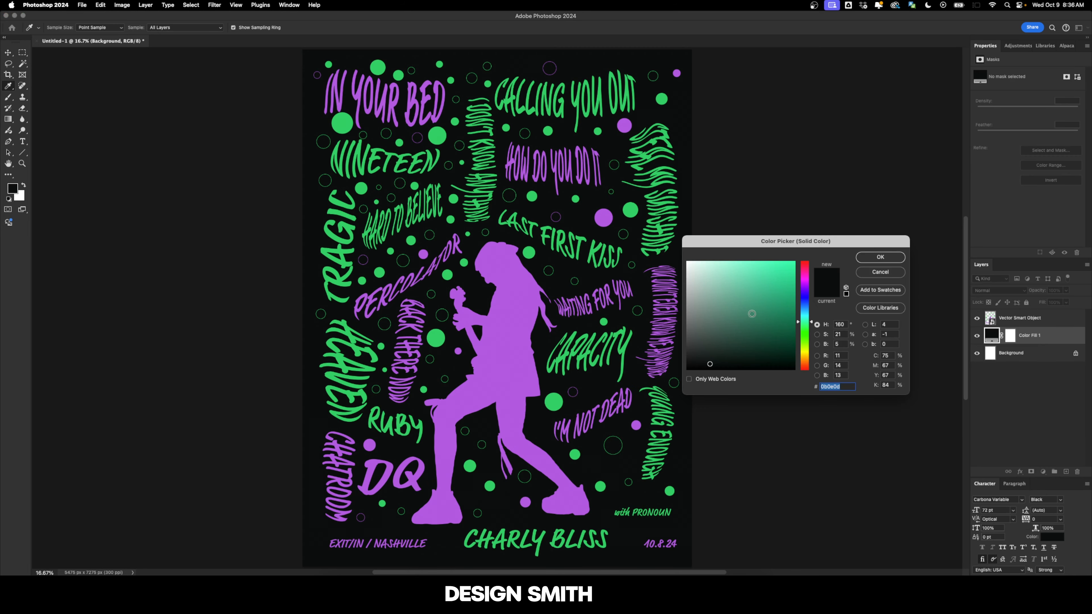
drag(710, 363, 687, 358)
click(843, 343)
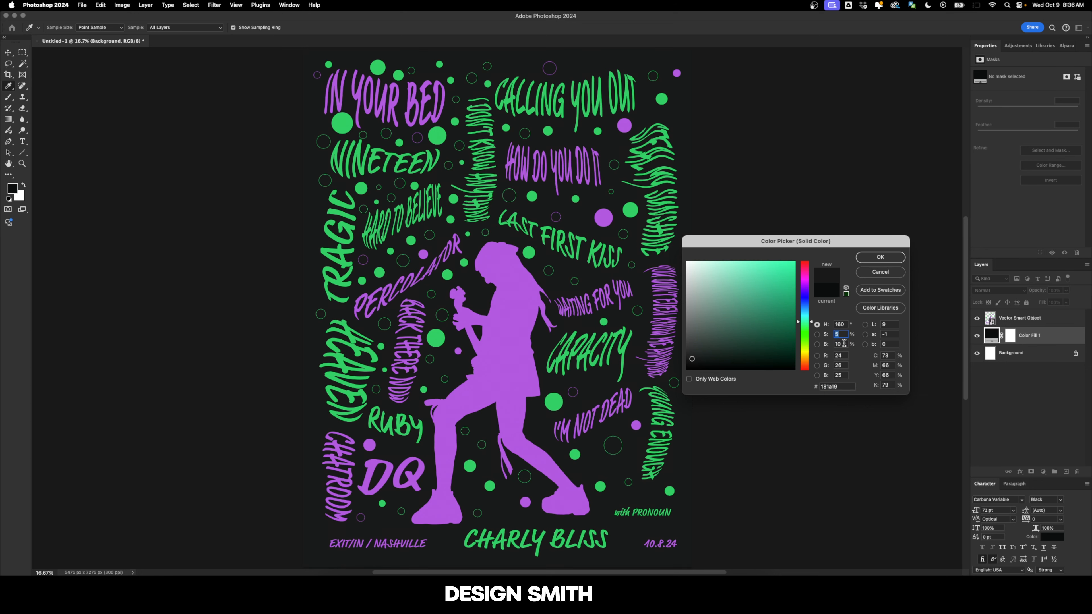
key(Return)
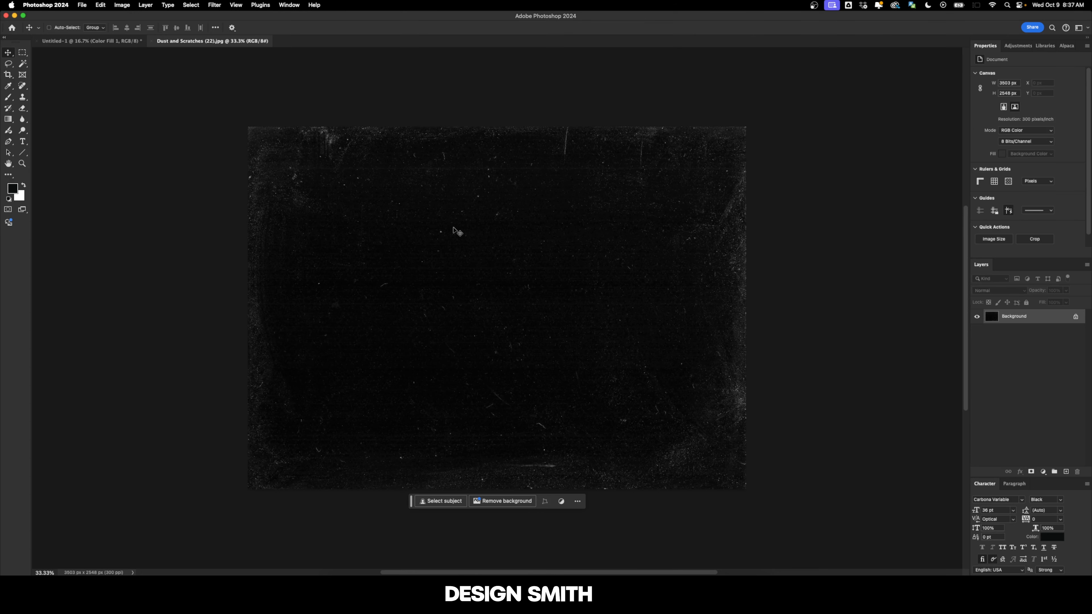
- Bring the Dust and Scratches (22).jpg texture into the poster document as the top layer and center it on the canvas
drag(456, 232, 110, 45)
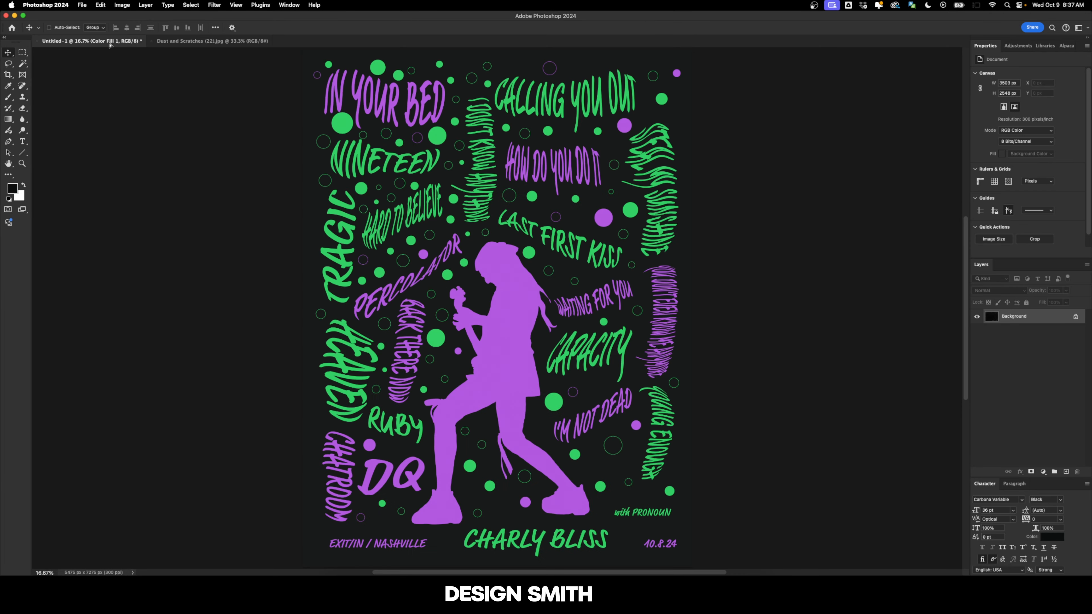
drag(478, 247, 478, 248)
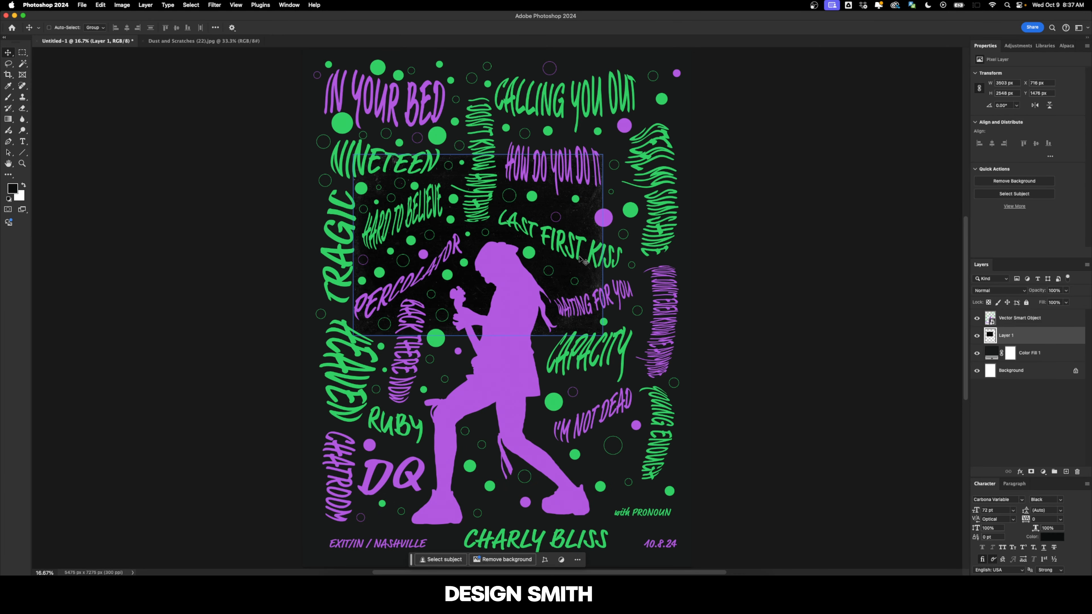
key(super+bracketright)
key(super+a)
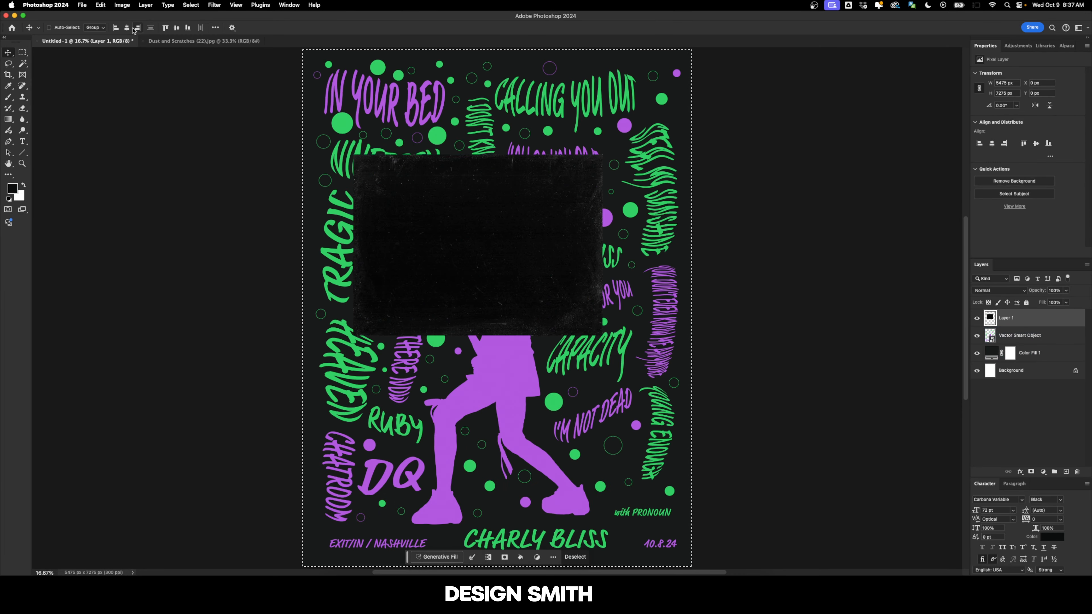
click(127, 27)
click(177, 27)
key(super+d)
- Rotate the scratches texture 90° to portrait and scale it to cover the whole canvas
key(super+t)
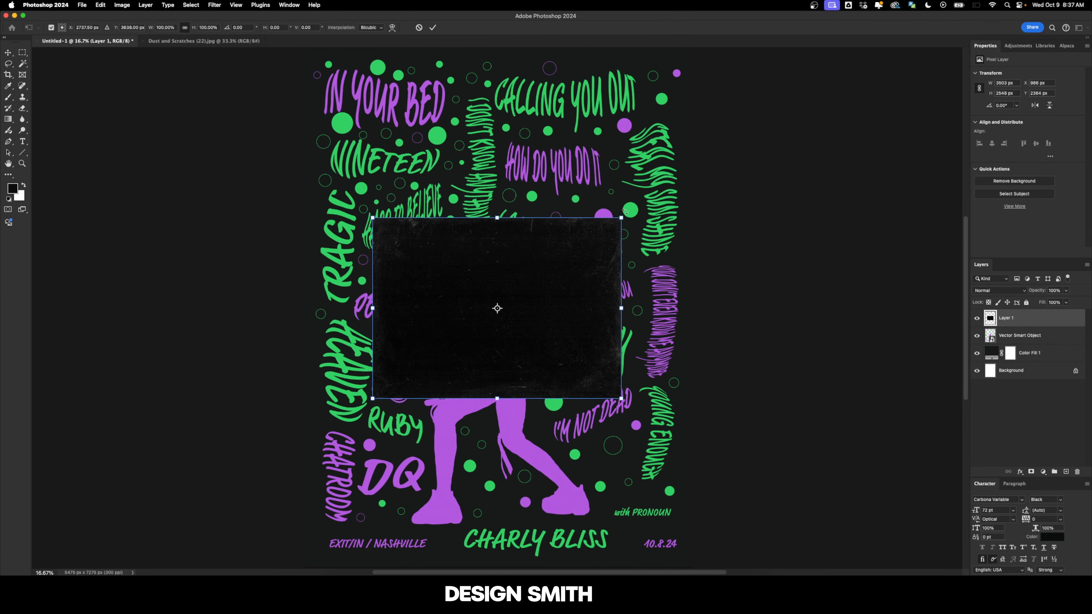
drag(626, 215, 698, 541)
scroll(636, 339, down, 1)
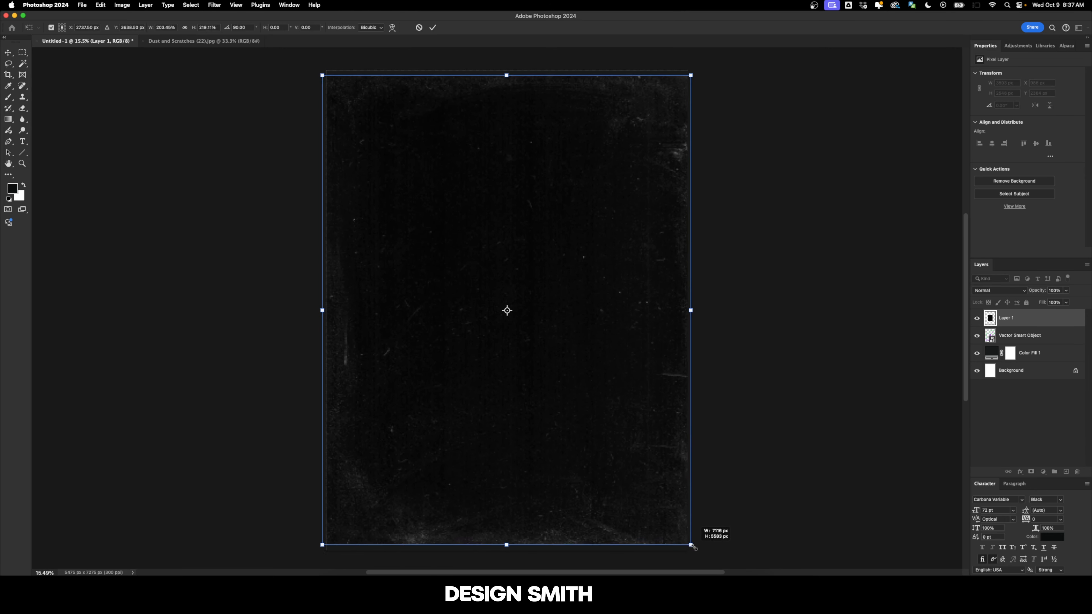
key(Return)
- Set the scratches texture layer's blend mode to Overlay and inspect the effect up close
click(999, 290)
click(994, 417)
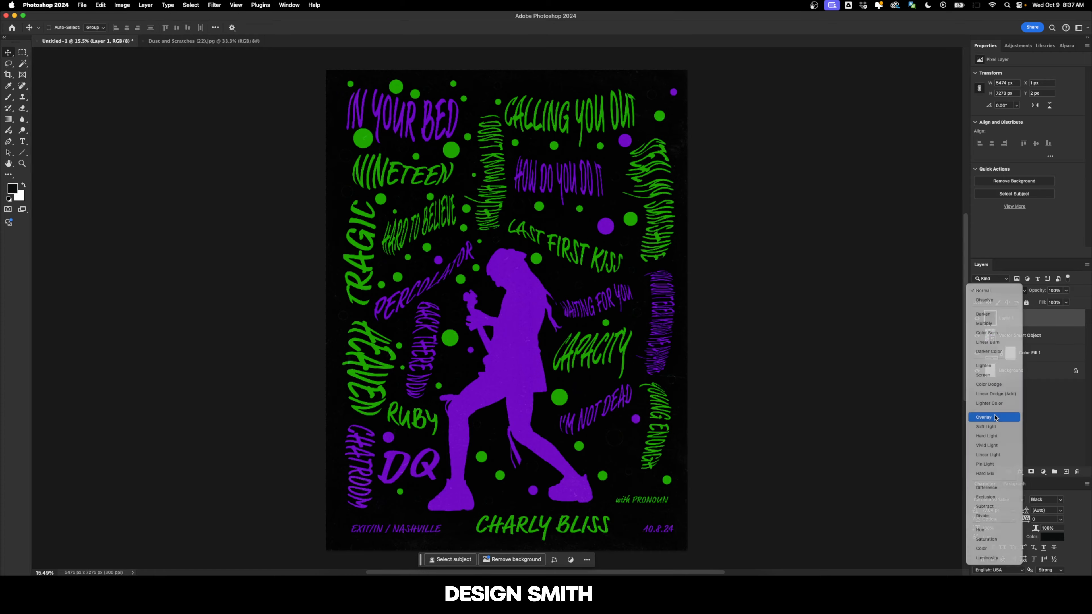
key(super+equal)
key(super+equal)
key(super+equal)
key(super+equal)
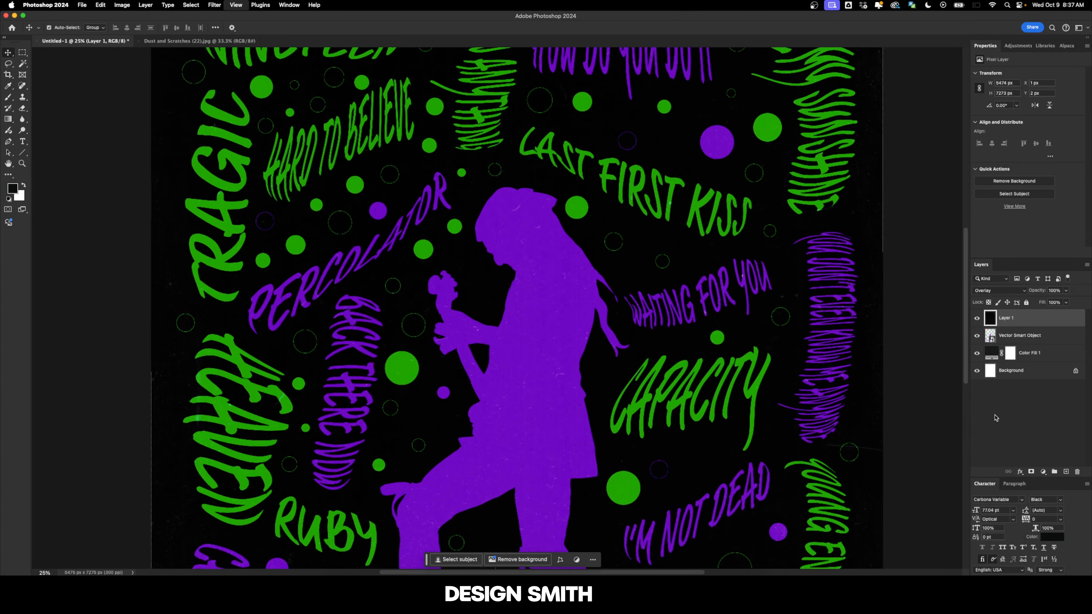
- Inspect the scratches texture over the figure and change that layer's blend mode to Subtract
key(super+equal)
key(super+equal)
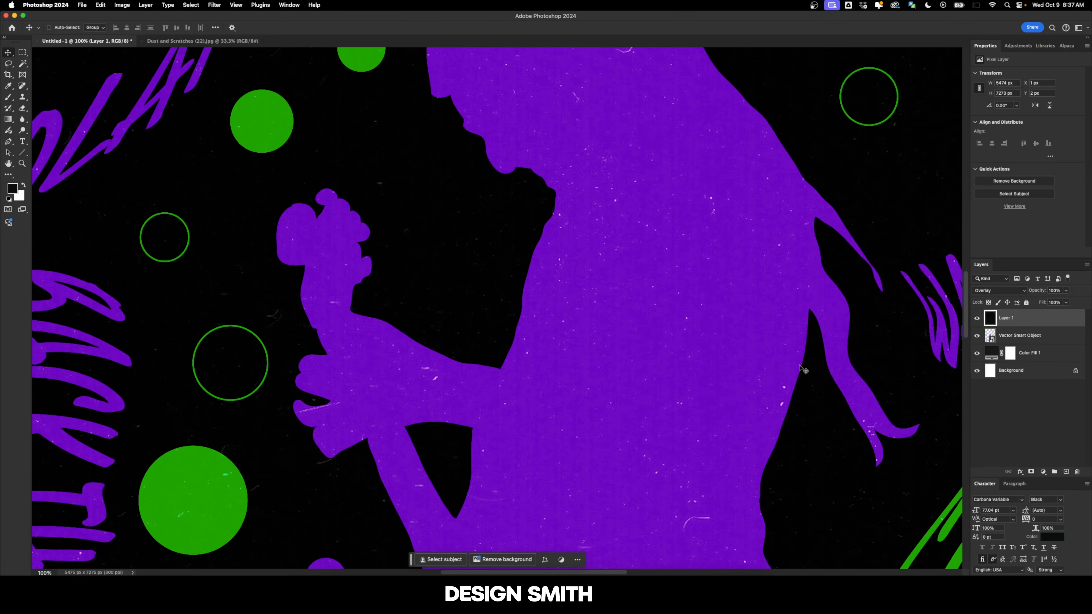
drag(459, 345, 597, 383)
key(super+minus)
key(super+minus)
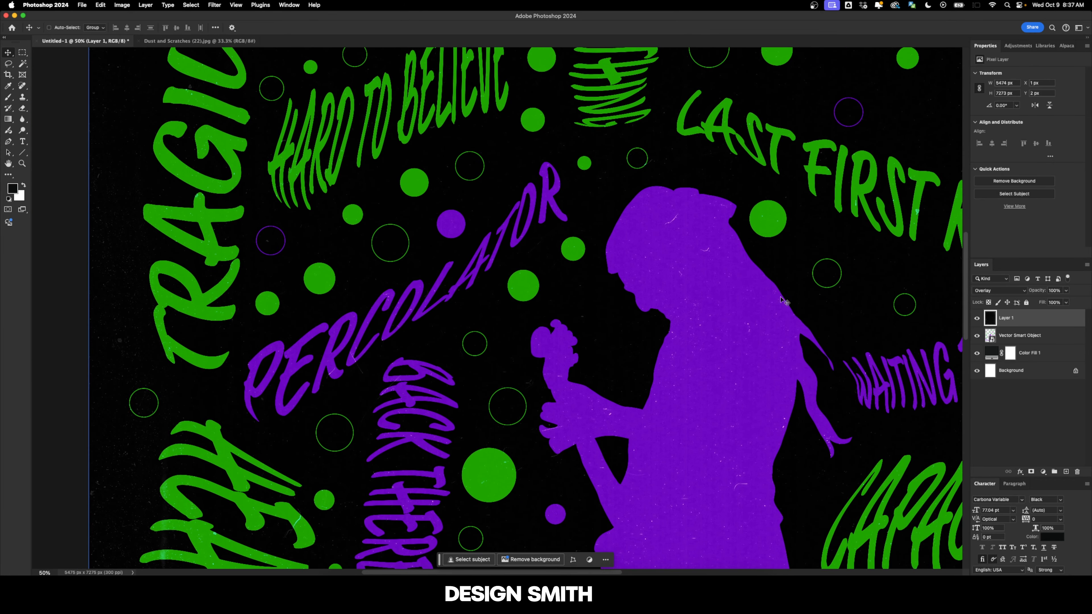
click(998, 290)
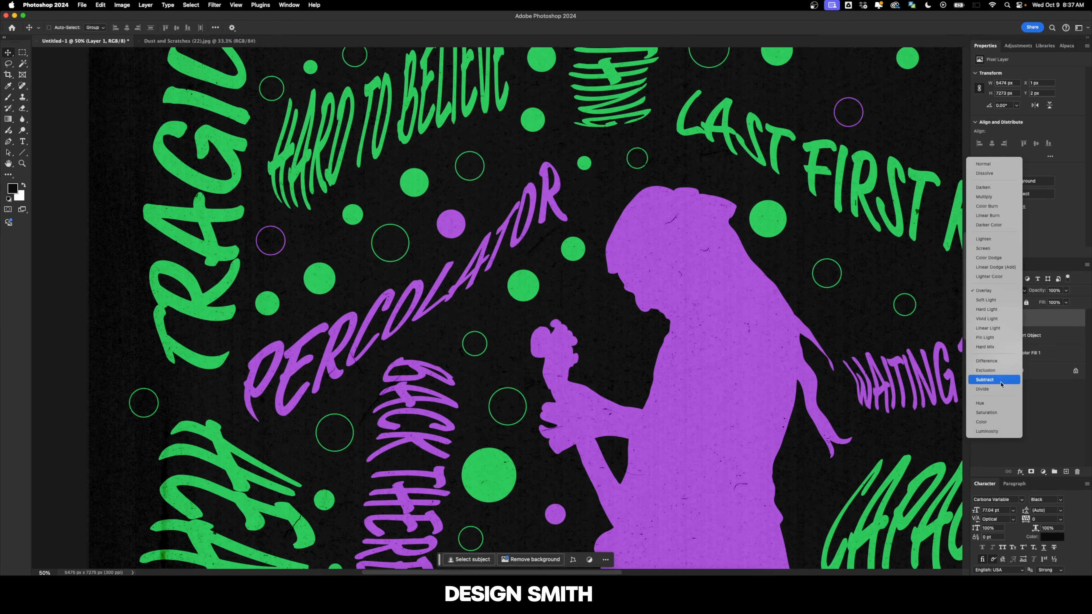
click(1000, 382)
- Bring the Dust and Scratches (9).jpg texture into the poster document as the top layer and center it on the canvas
drag(350, 185, 456, 202)
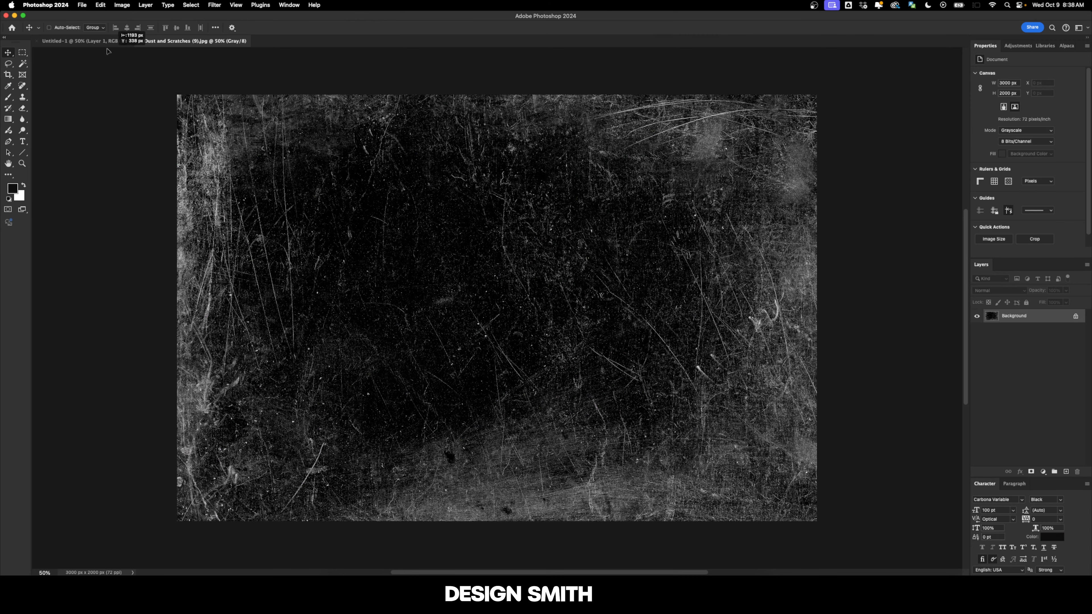
click(100, 41)
drag(399, 203, 427, 217)
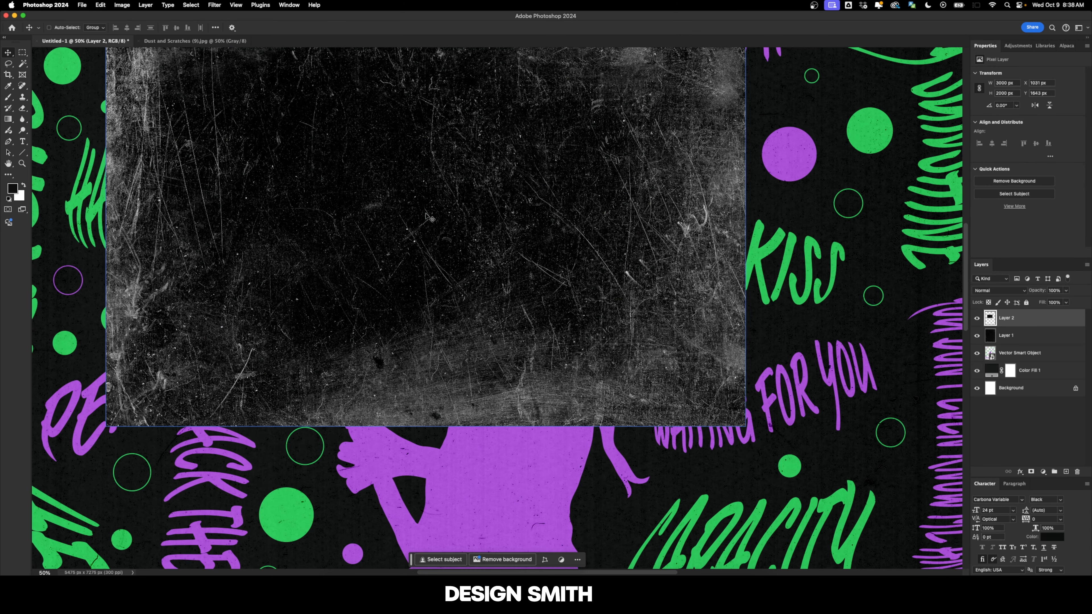
key(super+minus)
key(super+minus)
key(super+minus)
key(super+minus)
key(super+a)
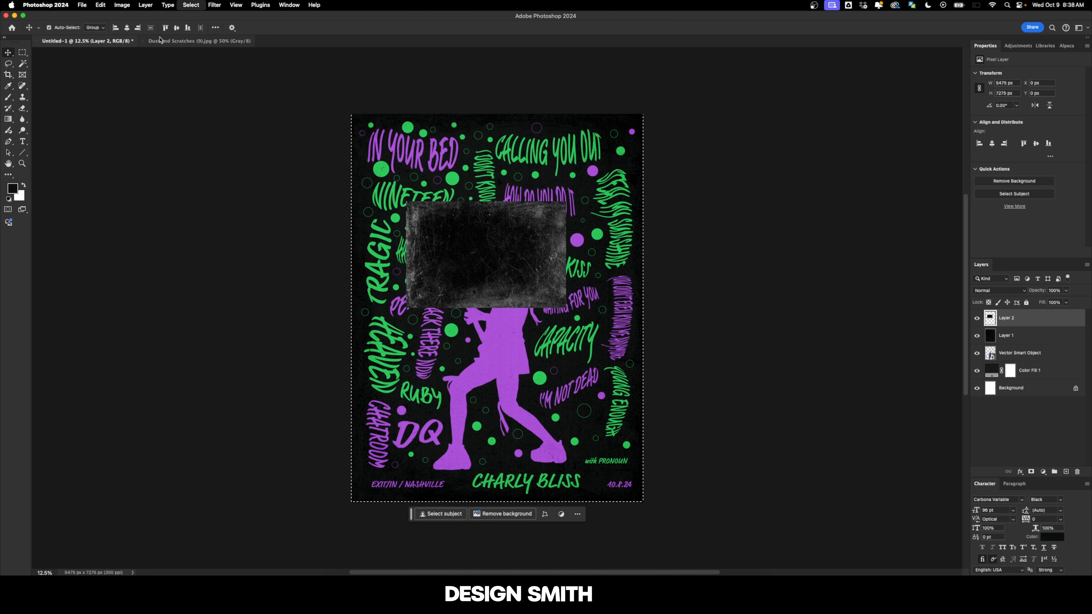
click(127, 27)
click(176, 27)
- Rotate the second scratches texture 90° to portrait and scale it to cover the whole canvas
key(super+d)
key(super+t)
drag(584, 239, 644, 502)
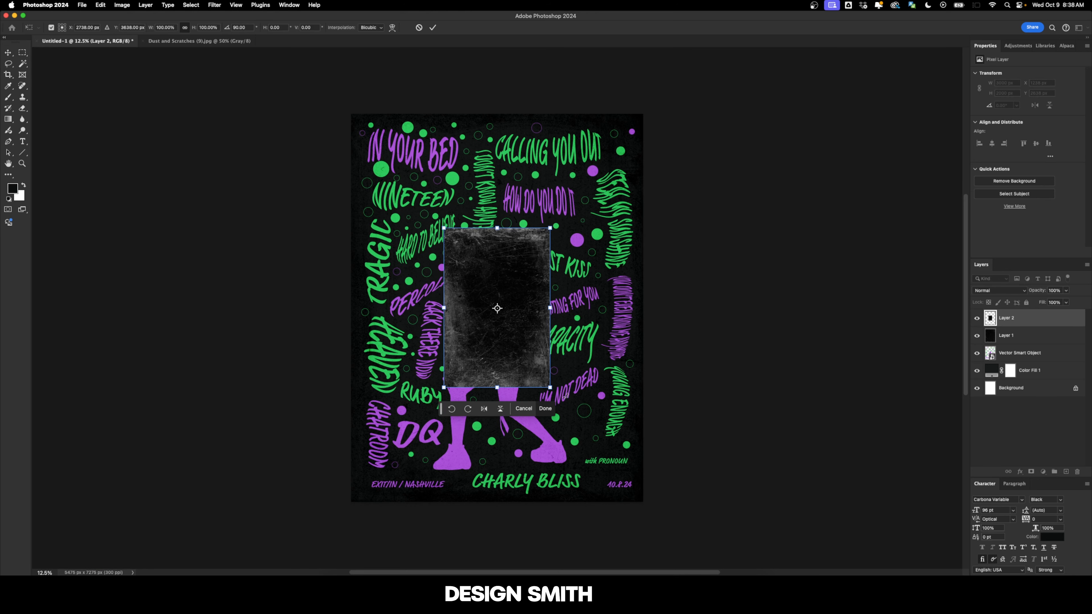
key(Return)
- Cycle the second scratches layer's blend modes to Divide and invert the texture's colors
scroll(453, 280, up, 4)
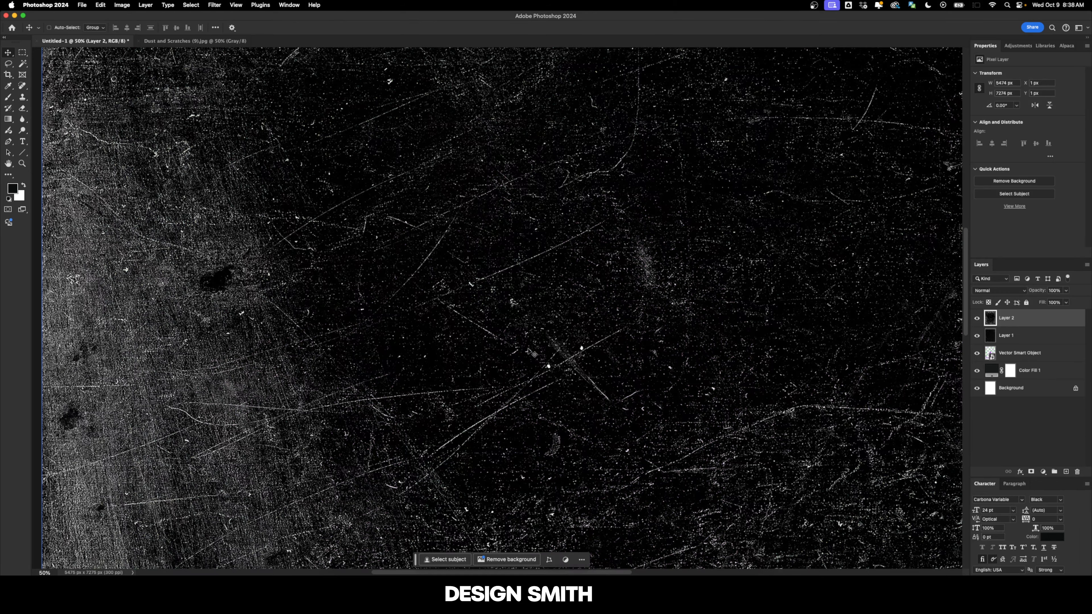
key(shift+plus)
key(shift+plus)
key(shift+plus)
key(shift+plus)
key(shift+plus)
key(shift+plus)
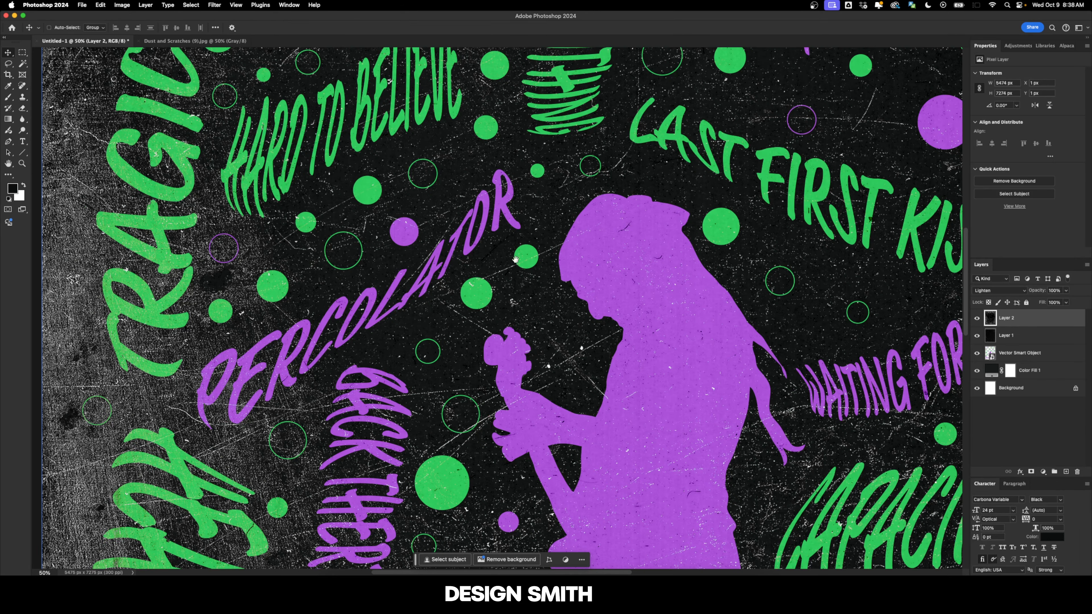
drag(515, 260, 539, 289)
key(shift+plus)
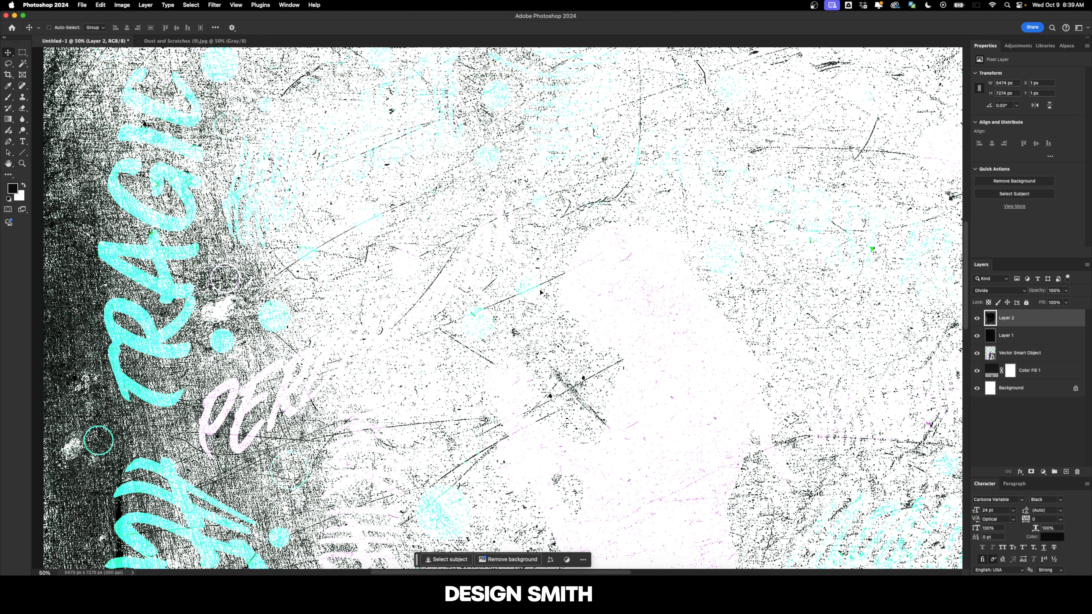
key(super+i)
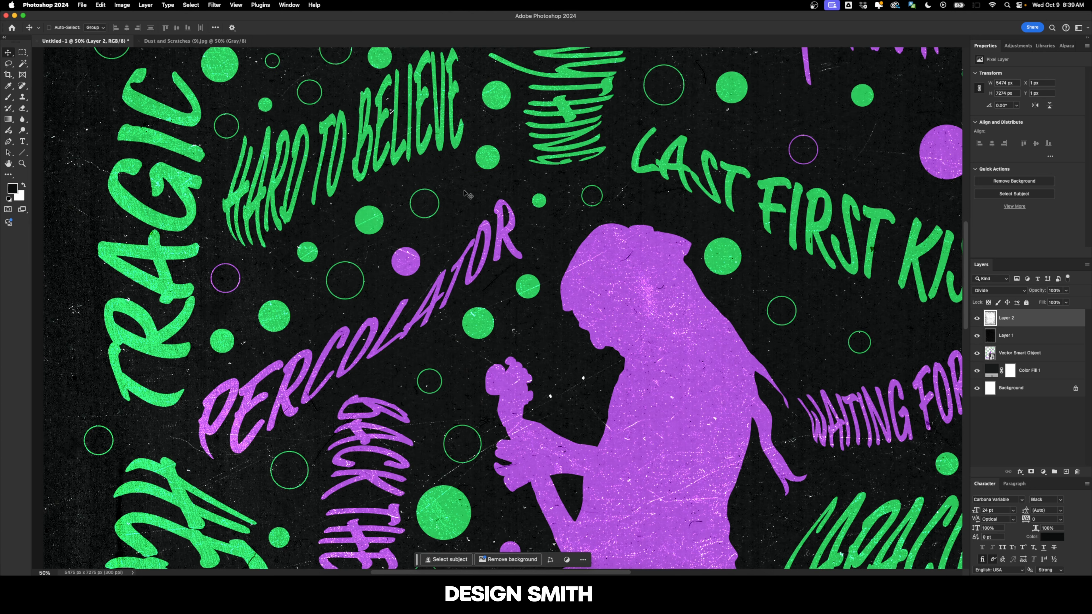
- Create a new top layer named Grain and fill it with 50% Gray at 100% opacity
scroll(468, 195, up, 10)
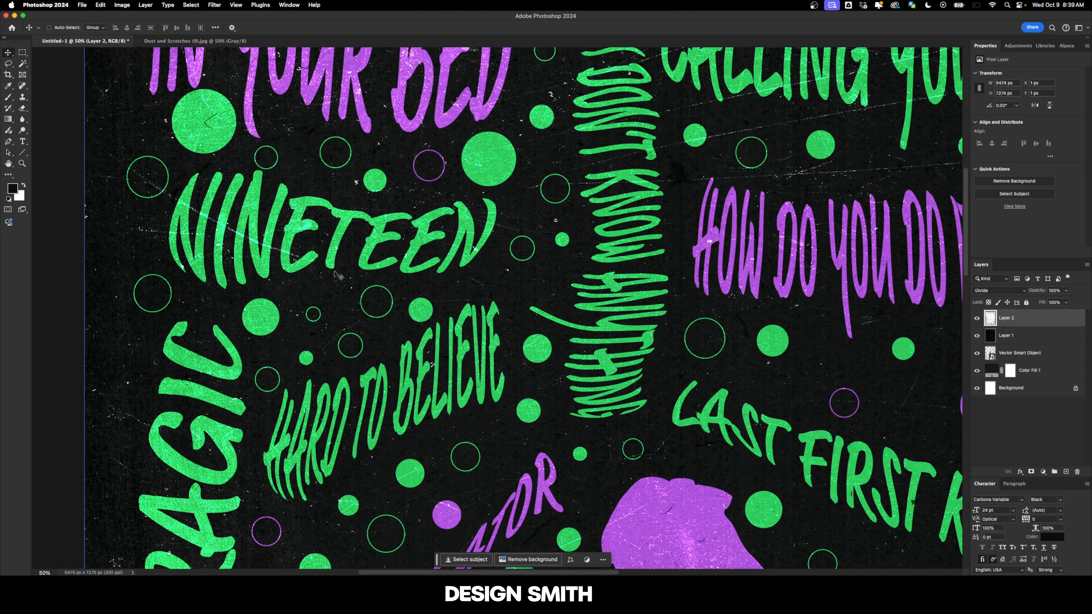
scroll(329, 264, right, 7)
scroll(329, 265, down, 1)
key(super+shift+n)
text(G)
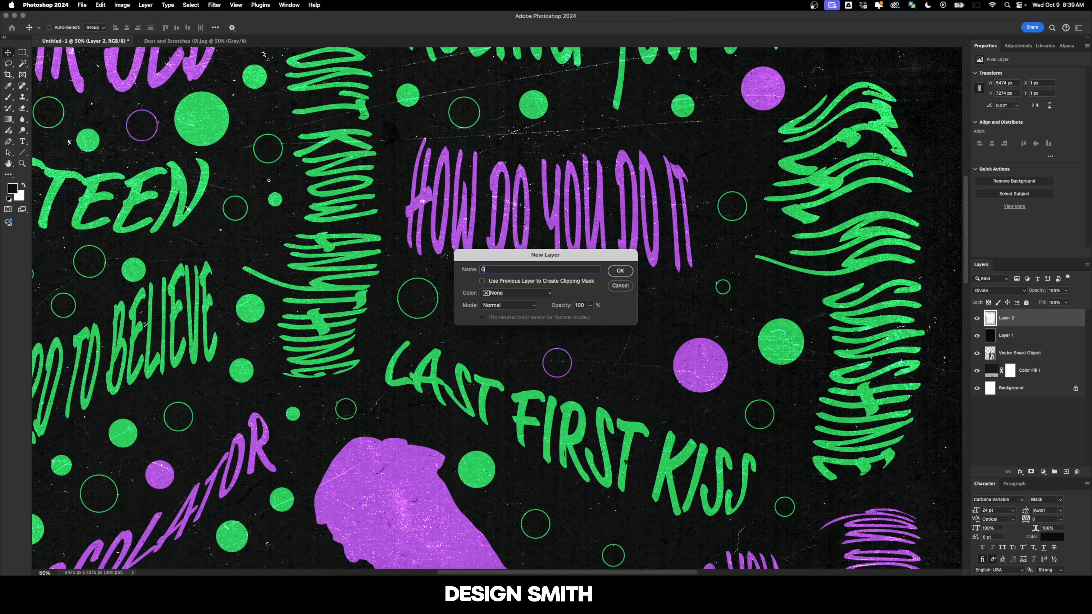
text(rain)
key(Return)
key(i)
key(shift+BackSpace)
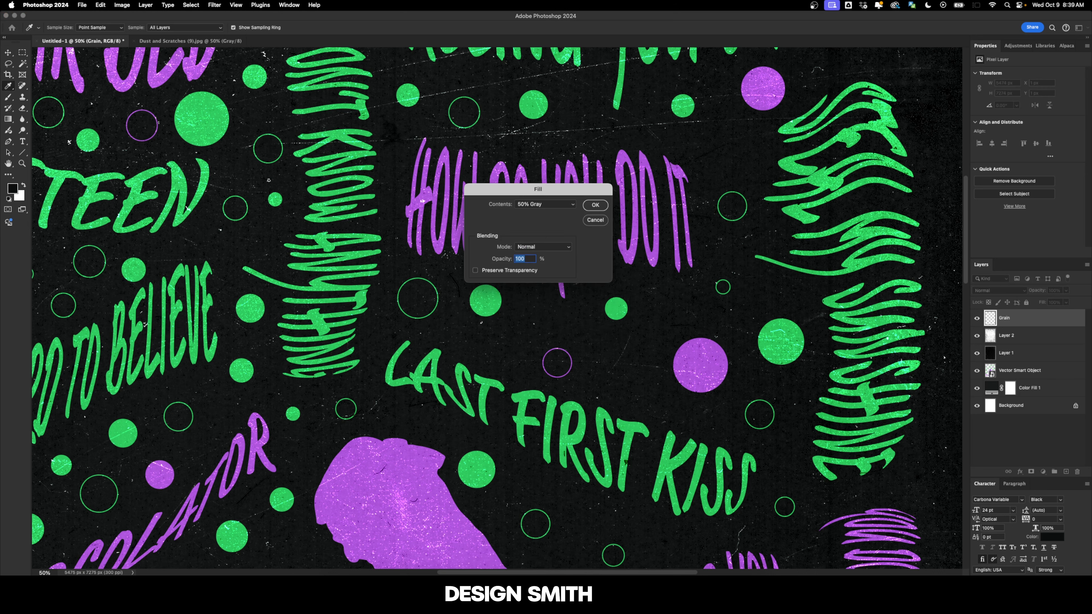
click(595, 205)
key(v)
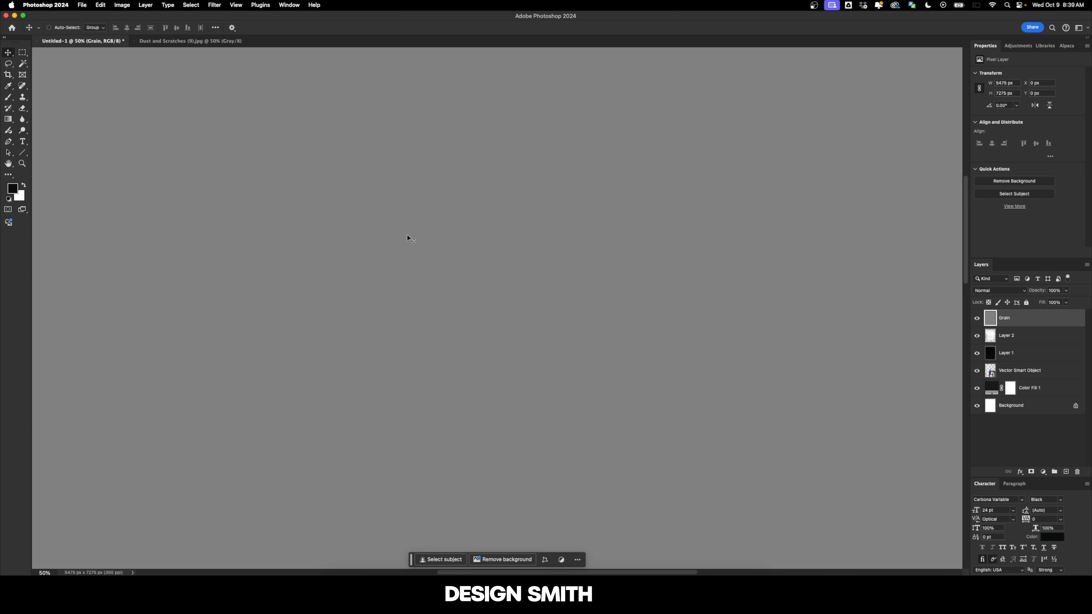
- Apply Camera Raw grain with the Monochrome profile and Grain, Size and Roughness at 100 to the Grain layer, and set its blend mode to Overlay
click(213, 4)
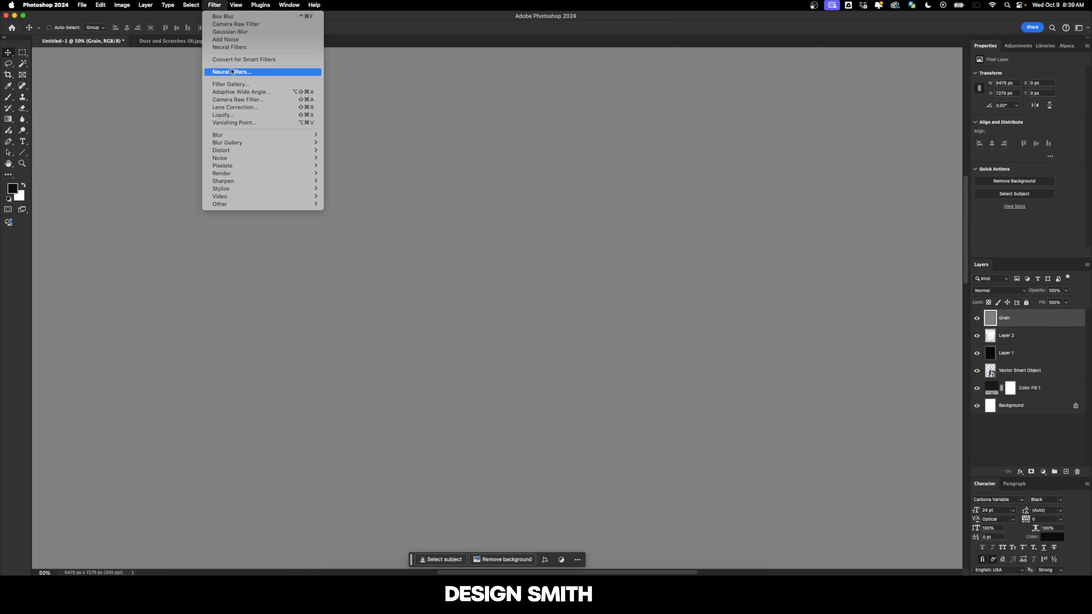
click(239, 101)
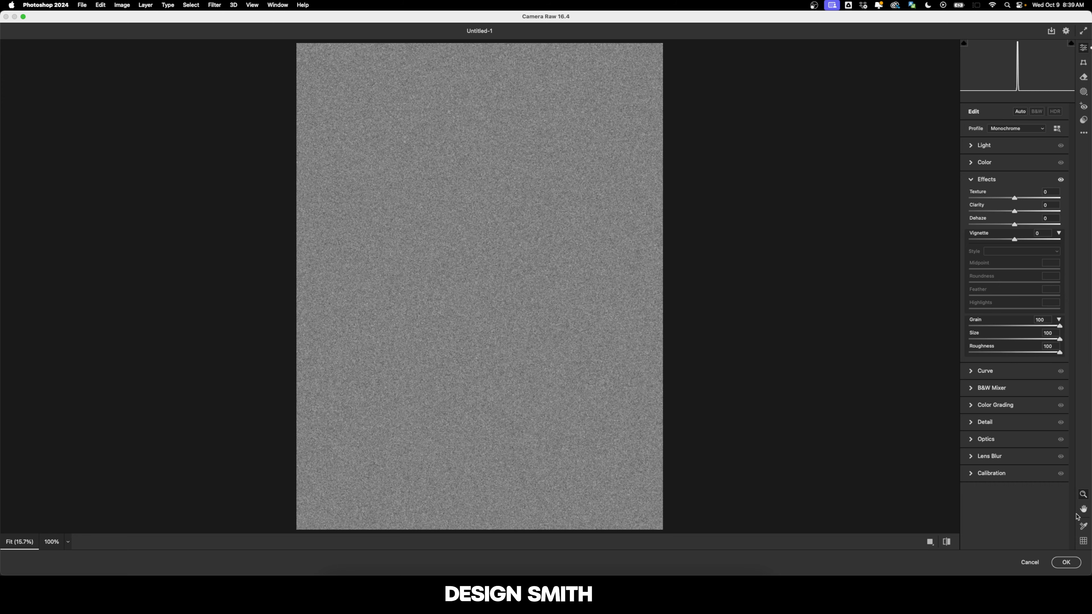
click(1066, 562)
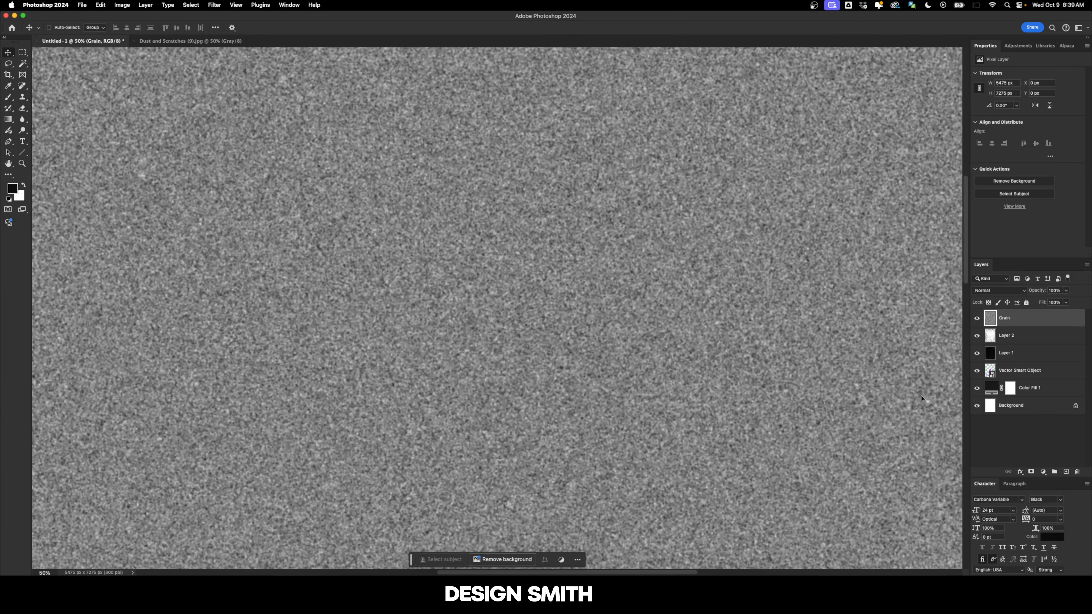
click(993, 290)
click(996, 417)
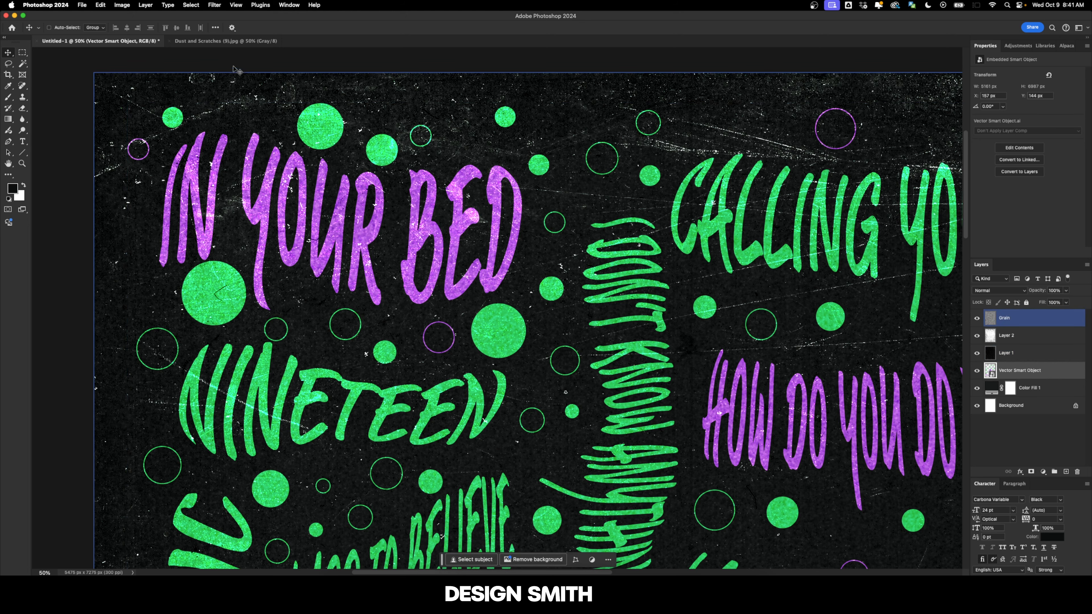
- Apply a Gaussian Blur with a radius of 3 pixels to the Vector Smart Object artwork layer
click(214, 5)
mouse_move(292, 139)
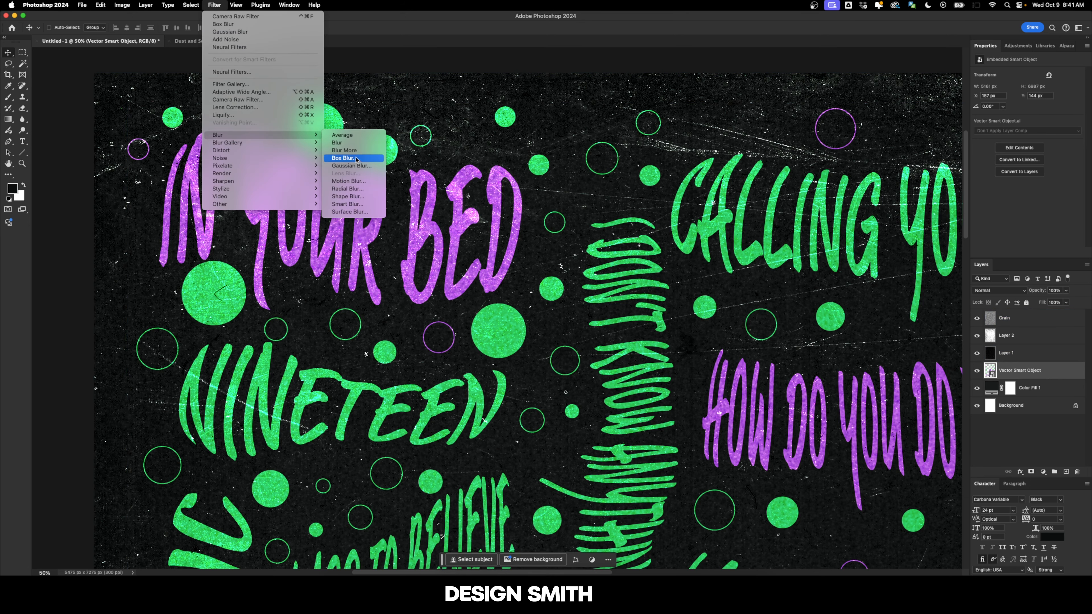
click(346, 166)
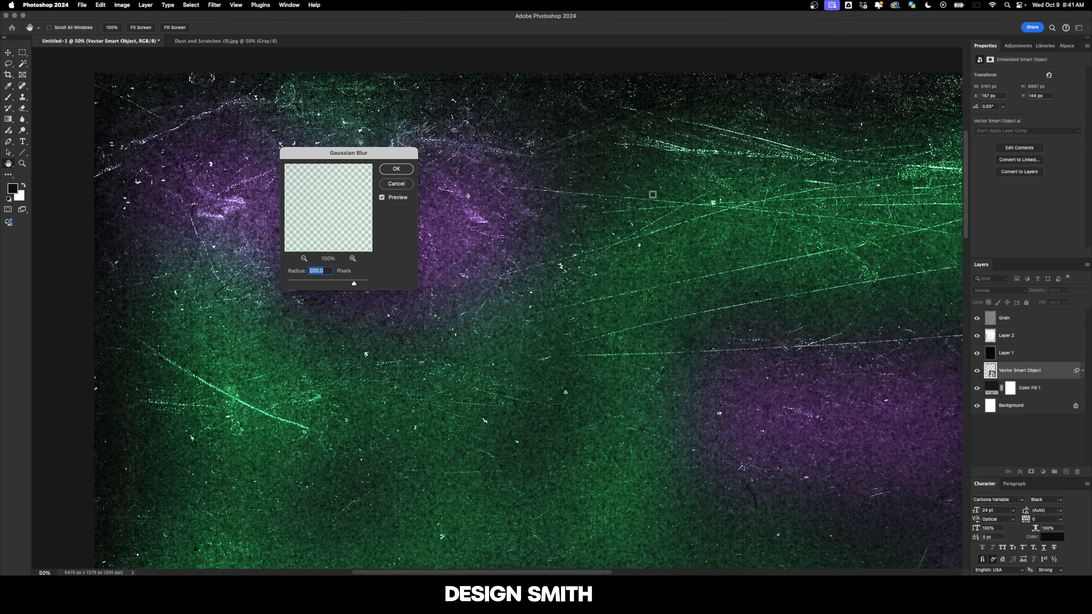
text(5)
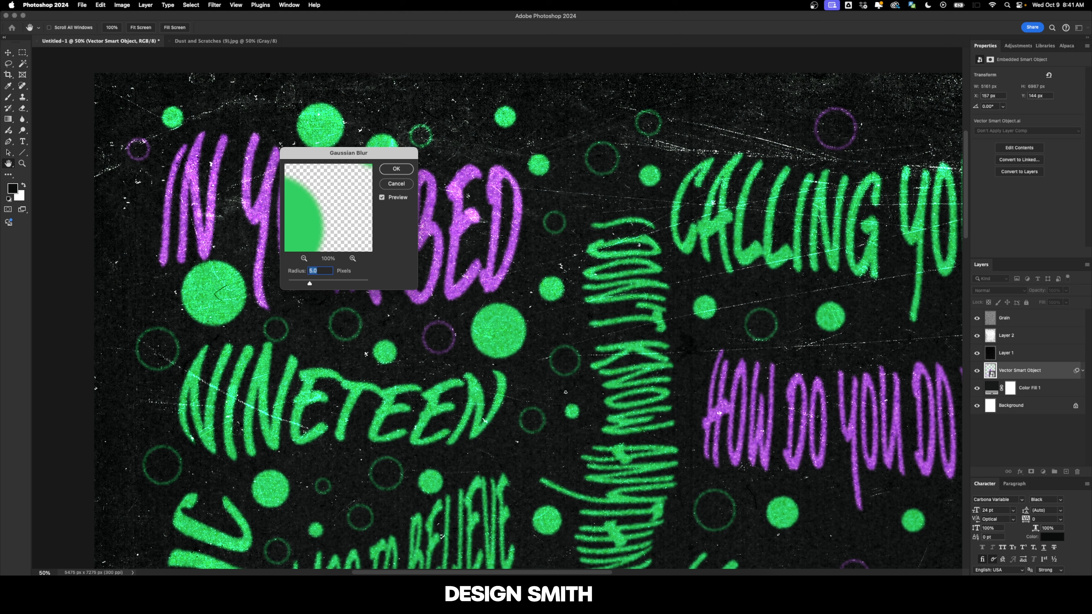
text(3)
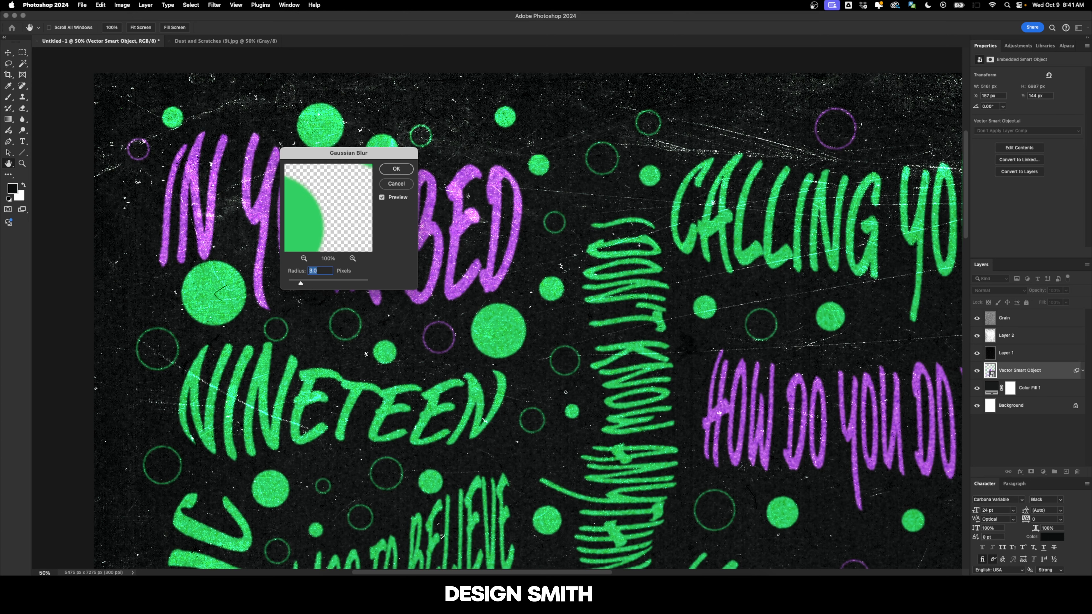
key(Return)
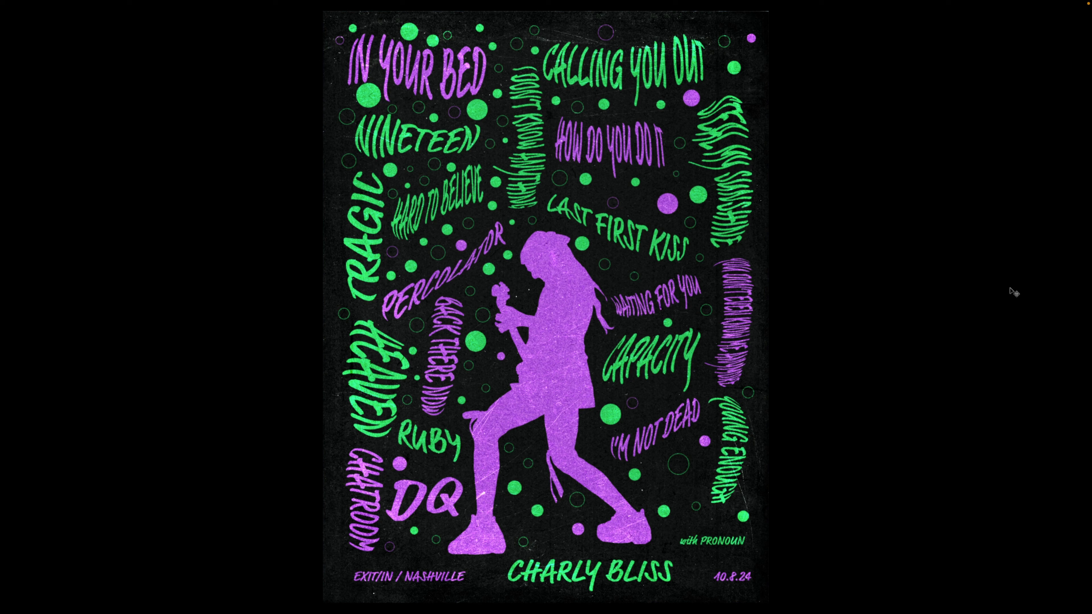